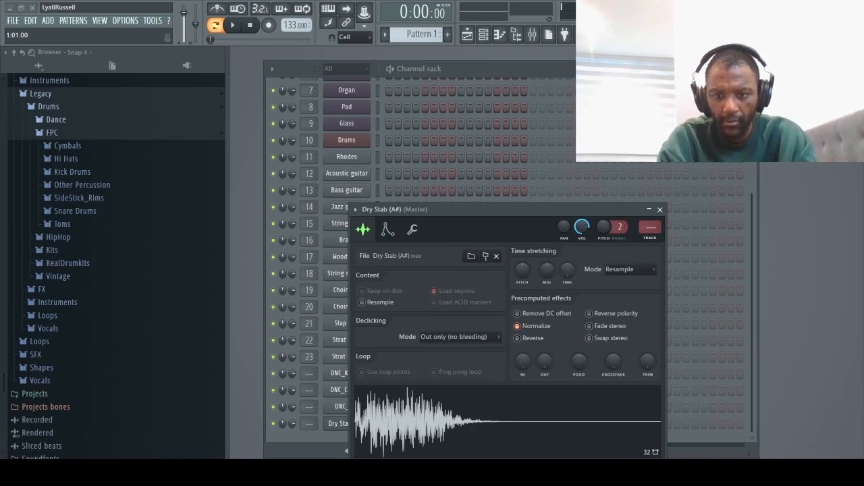
Preview the Dry Stab (A#) sample and open its piano roll.
left_click(540, 434)
left_click(542, 433)
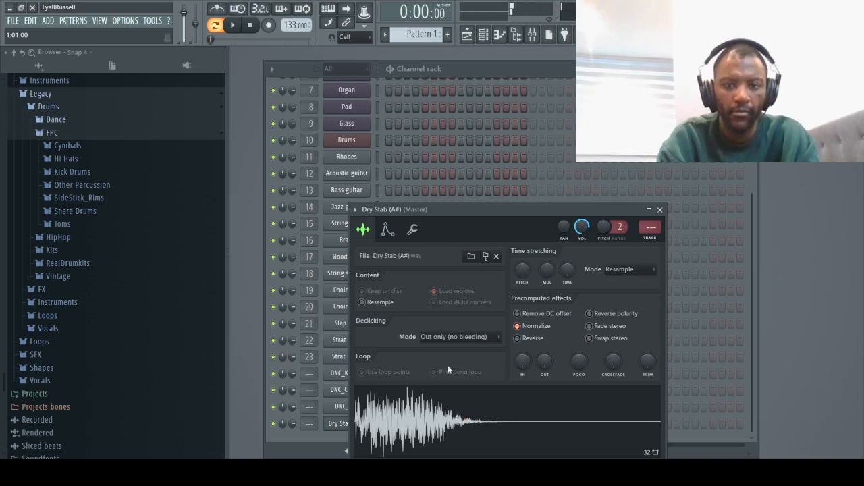
key("F7")
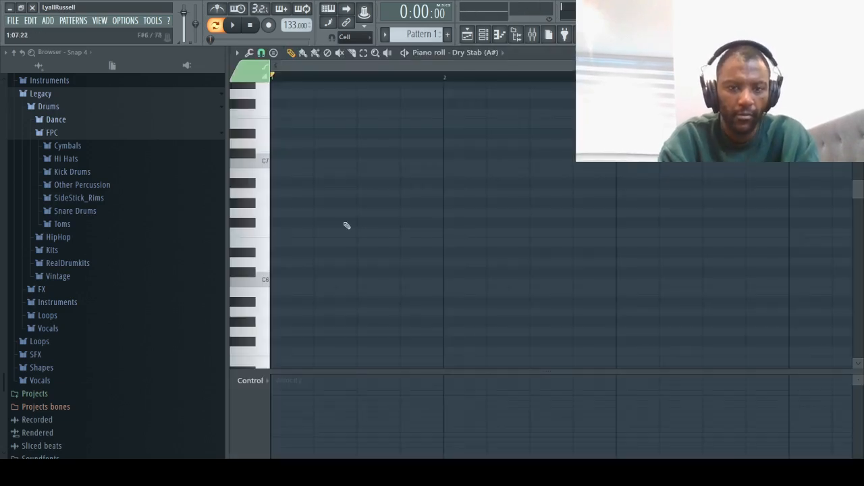
Audition pitches around the fifth octave and place two G4 notes at steps 1 and 5 of bar 1.
left_click(265, 285)
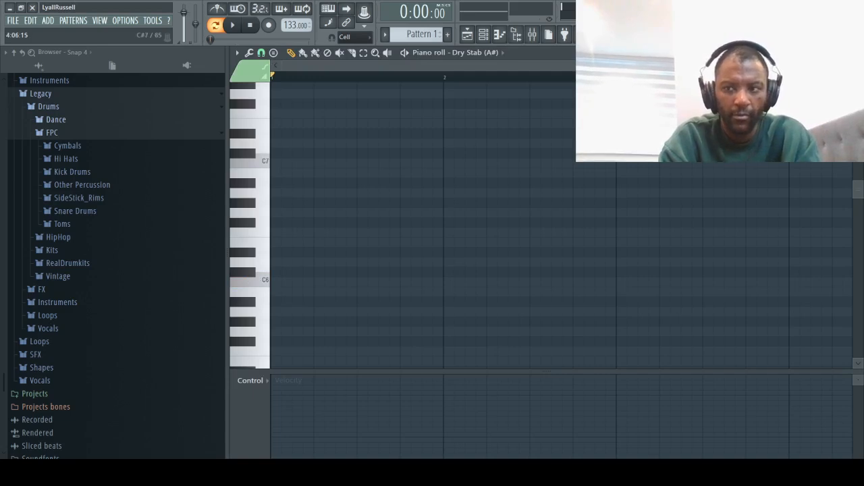
left_click_drag(861, 192, 859, 222)
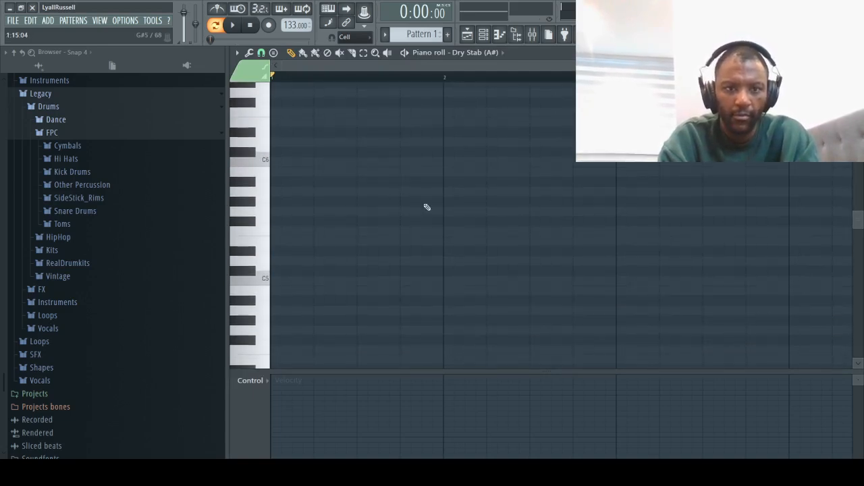
left_click(262, 258)
left_click(268, 335)
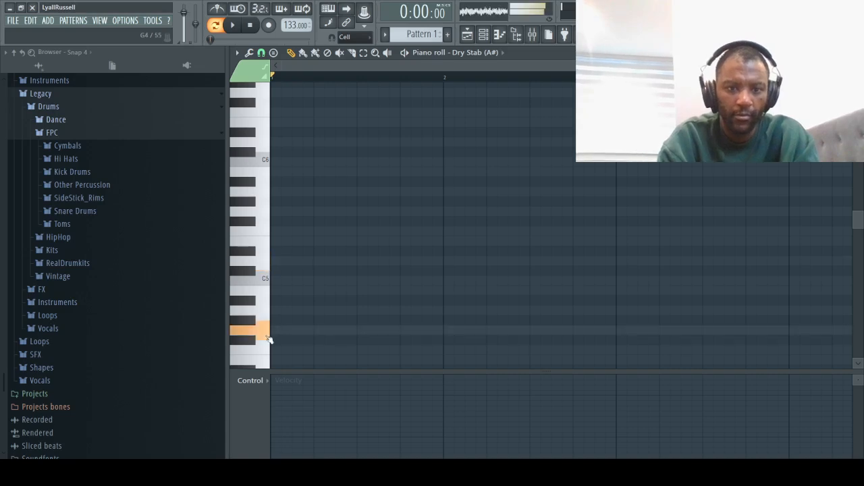
left_click(277, 330)
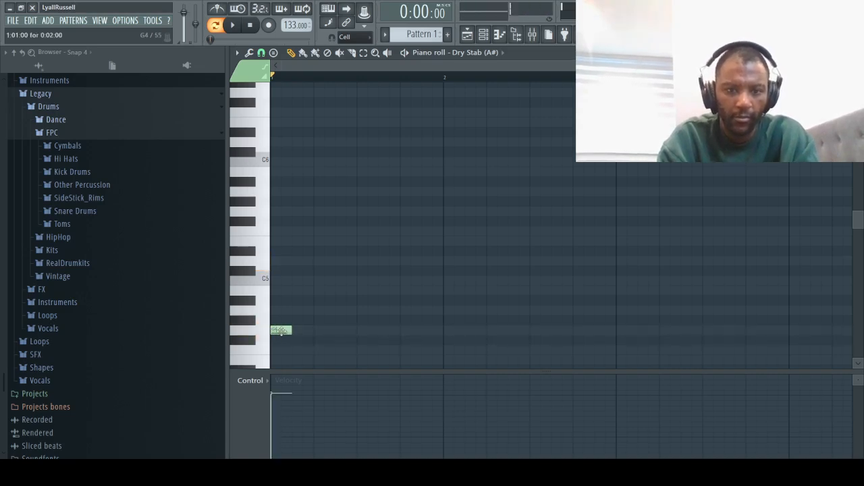
left_click(317, 330)
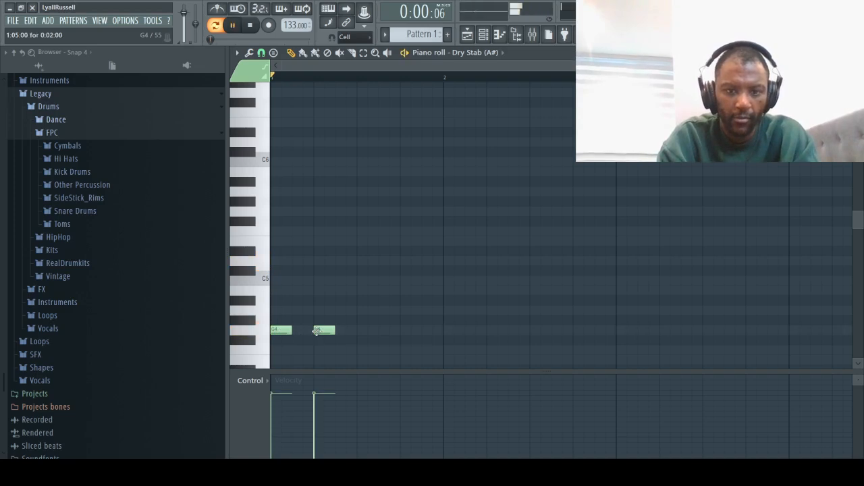
Add a B4 at step 8 and an A#4 at step 12 of bar 1, checking the timing by playback.
left_click(348, 298)
right_click(350, 296)
left_click(348, 290)
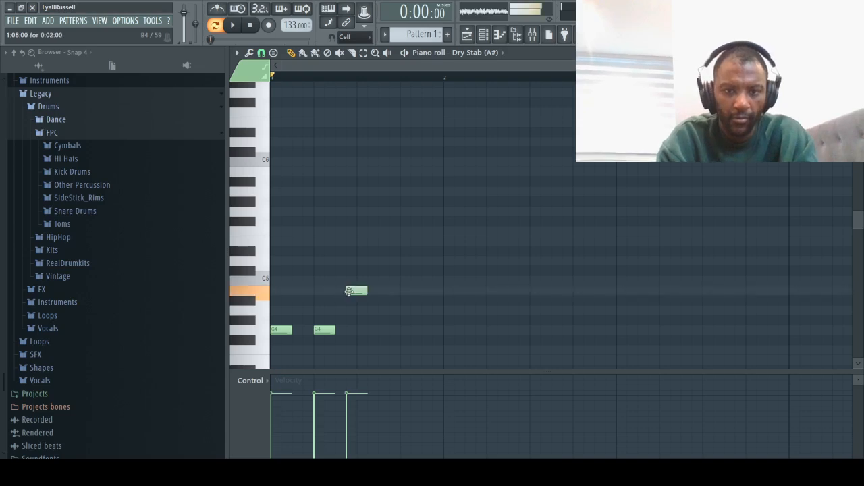
left_click(381, 300)
key("space")
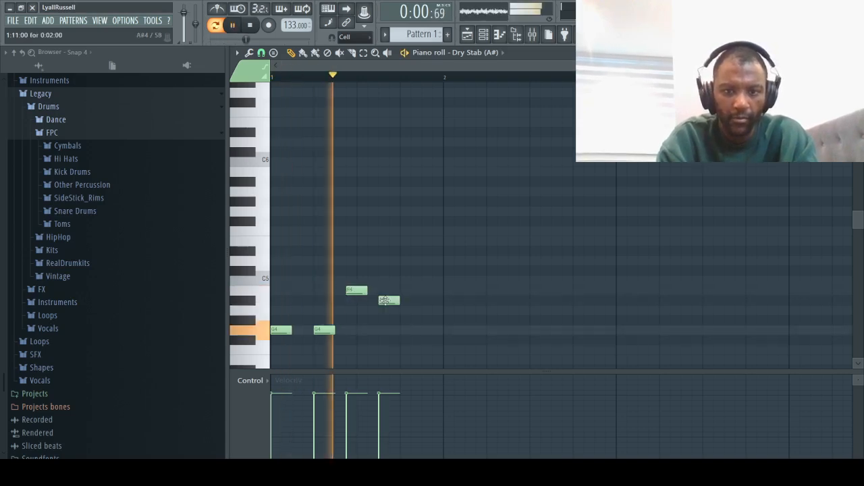
key("space")
left_click_drag(384, 300, 392, 302)
key("space")
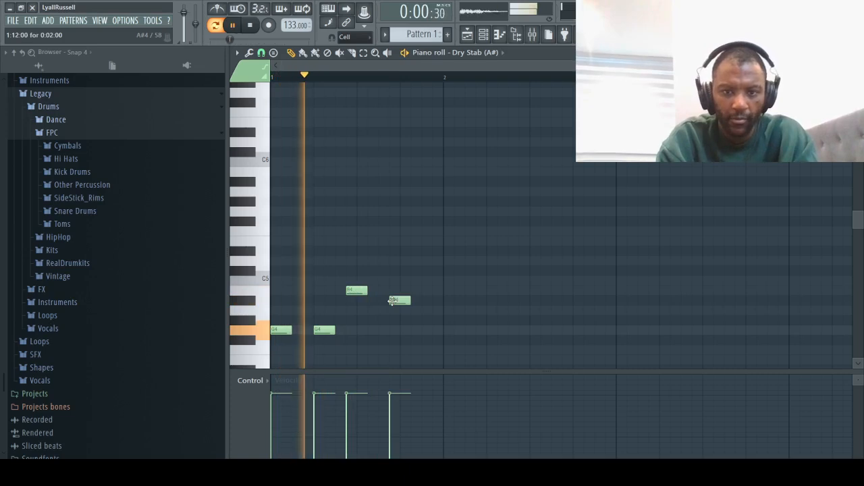
key("space")
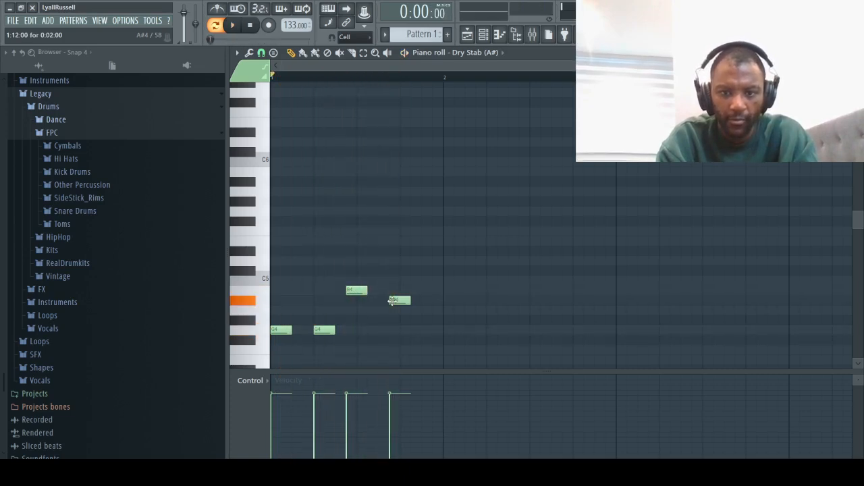
Add a G4 at step 15 of bar 1 and play the bar back.
left_click(426, 332)
key("space")
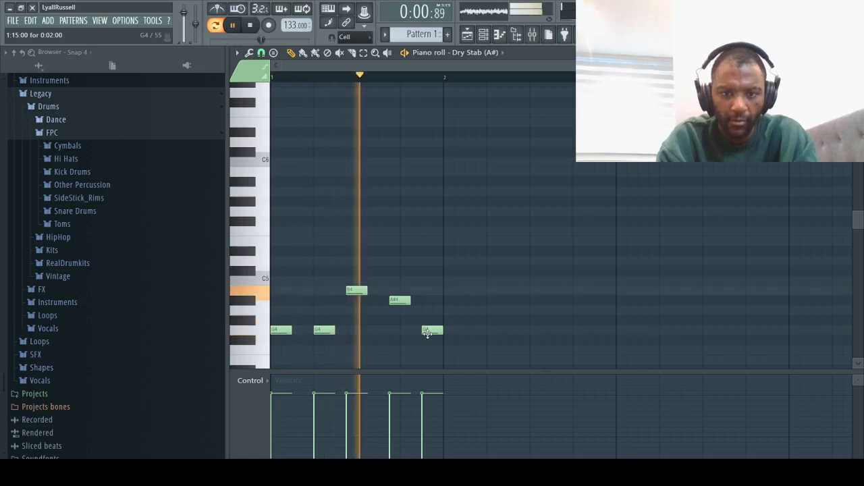
key("space")
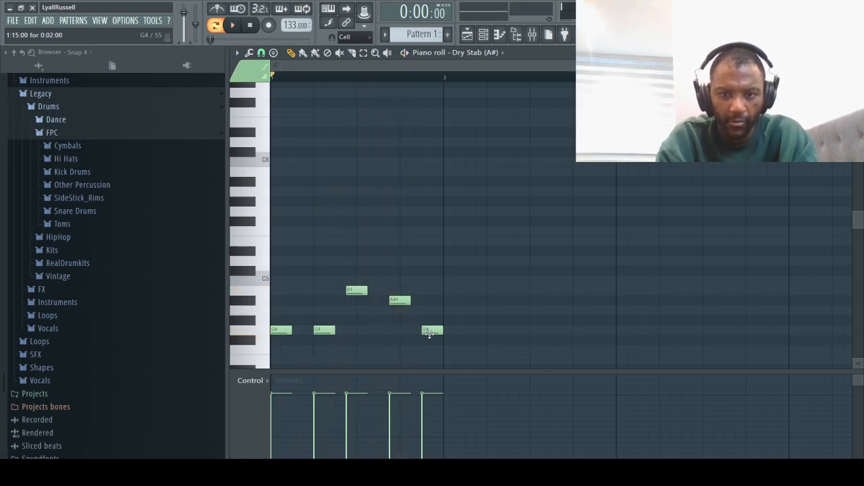
Add G#4 notes at steps 1 and 5 and A4 notes at steps 8 and 12 of bar 2.
left_click(439, 322)
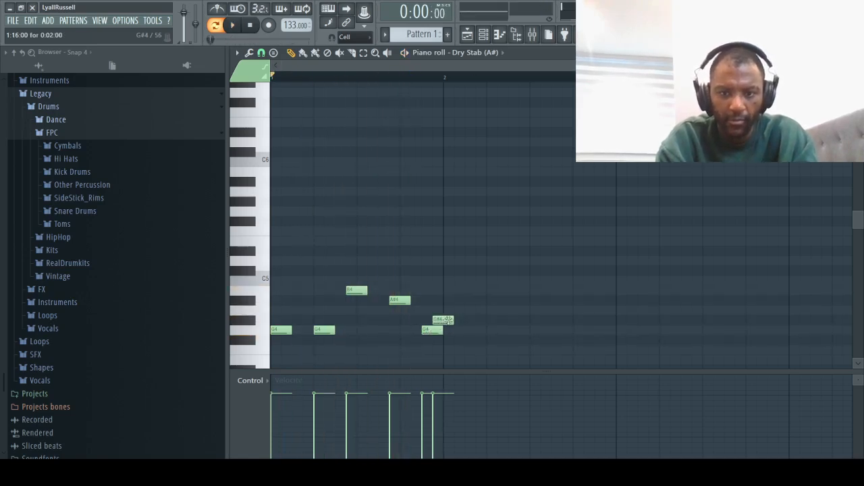
left_click_drag(446, 320, 448, 320)
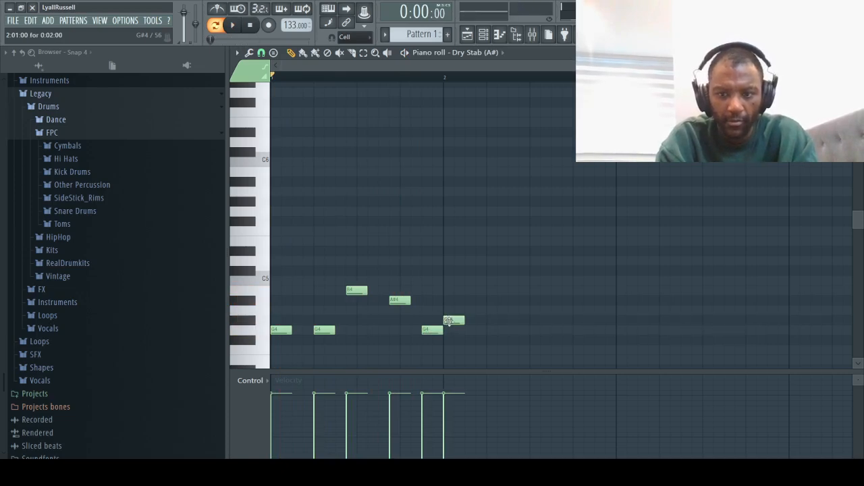
left_click(490, 319)
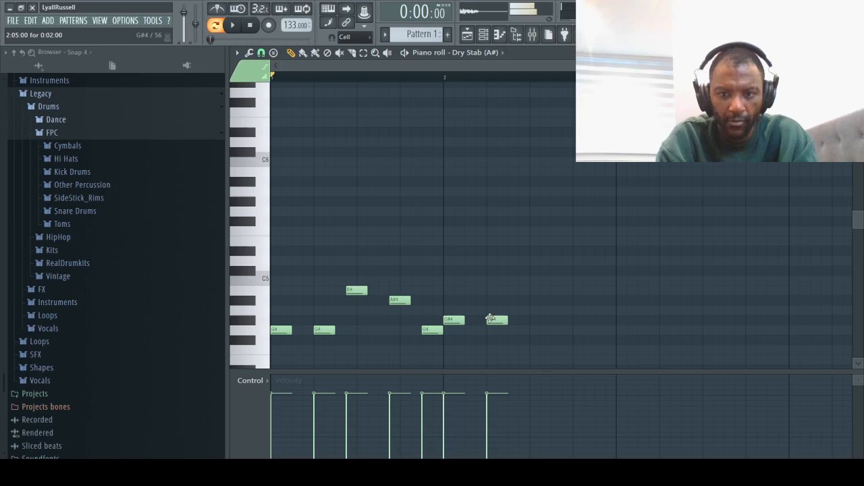
left_click(524, 300)
right_click(524, 300)
left_click(524, 310)
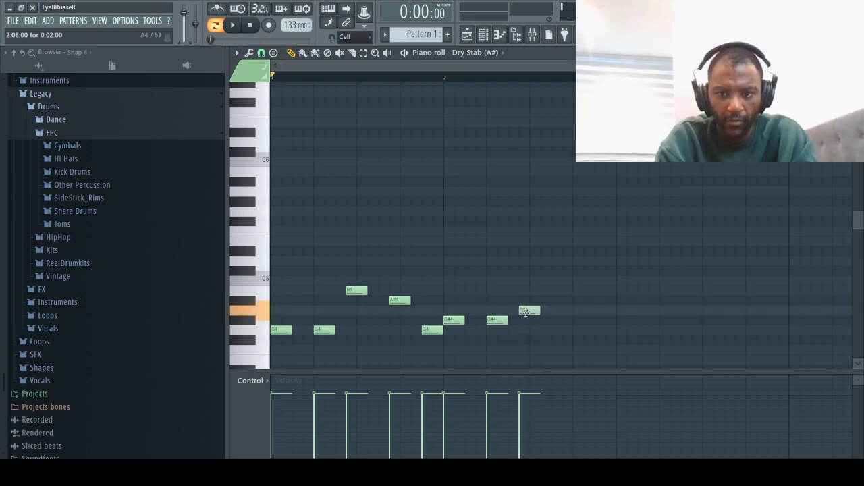
left_click(564, 310)
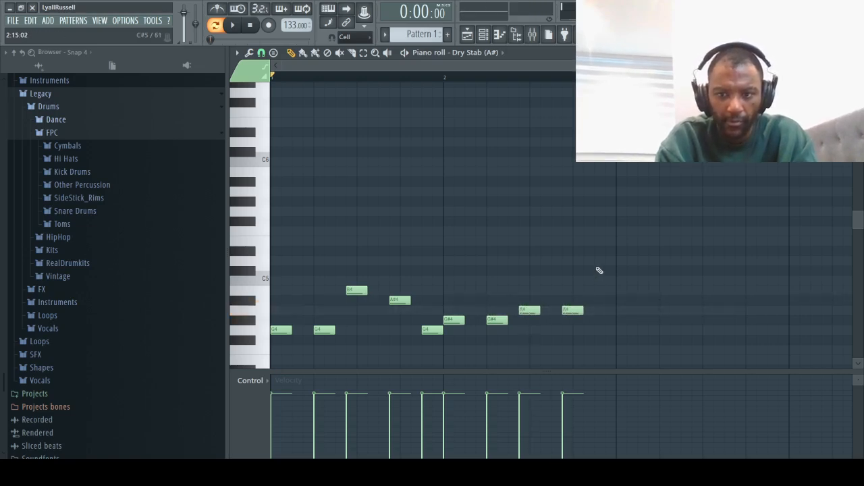
End bar 2 with a D5 at step 15 and play back the two-bar melody.
left_click(599, 270)
right_click(599, 271)
left_click(599, 251)
right_click(599, 252)
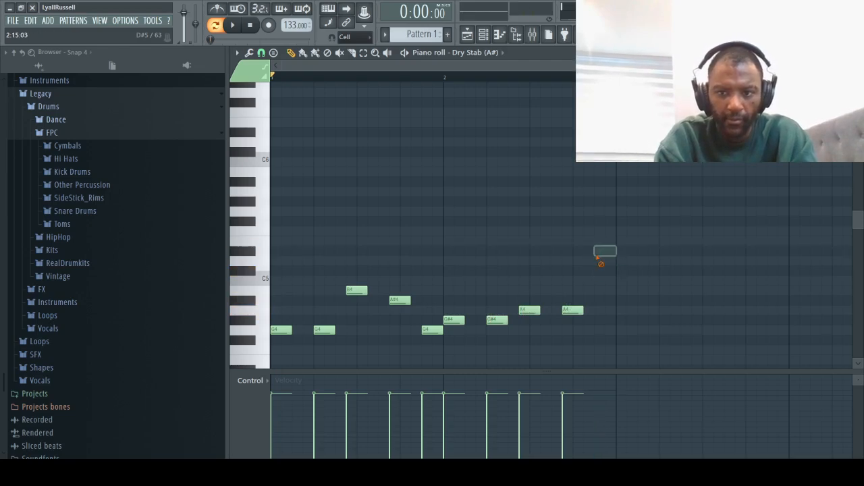
left_click(597, 262)
key("space")
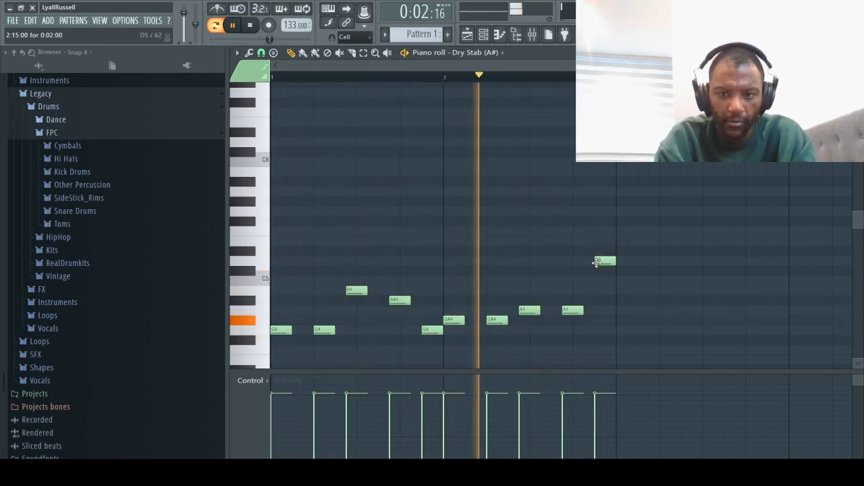
key("space")
Clone the Dry Stab (A#) channel in the channel rack and return to the original channel's piano roll.
key("F7")
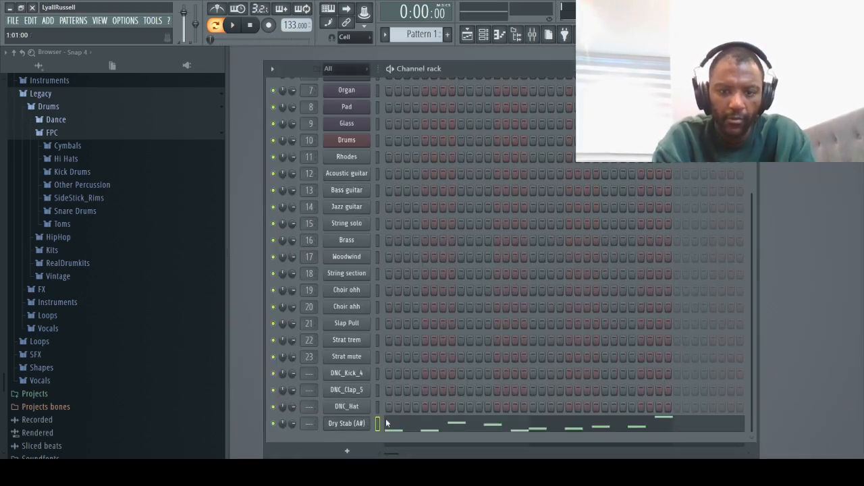
key("alt+c")
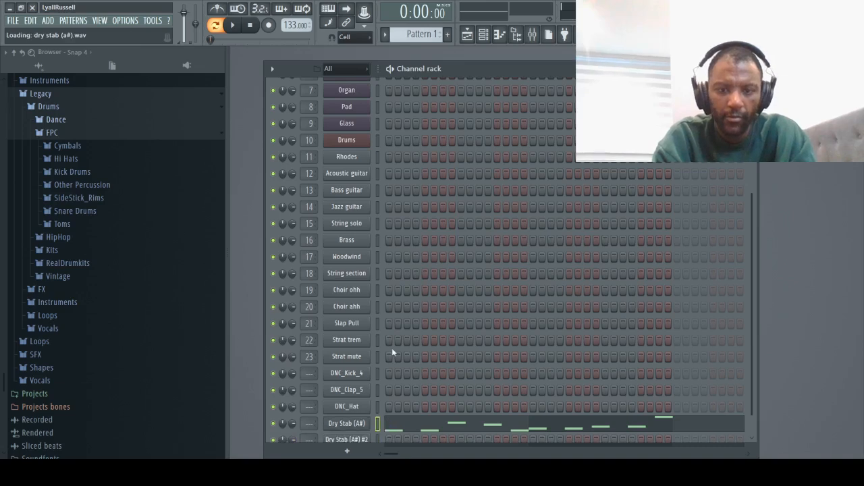
key("F7")
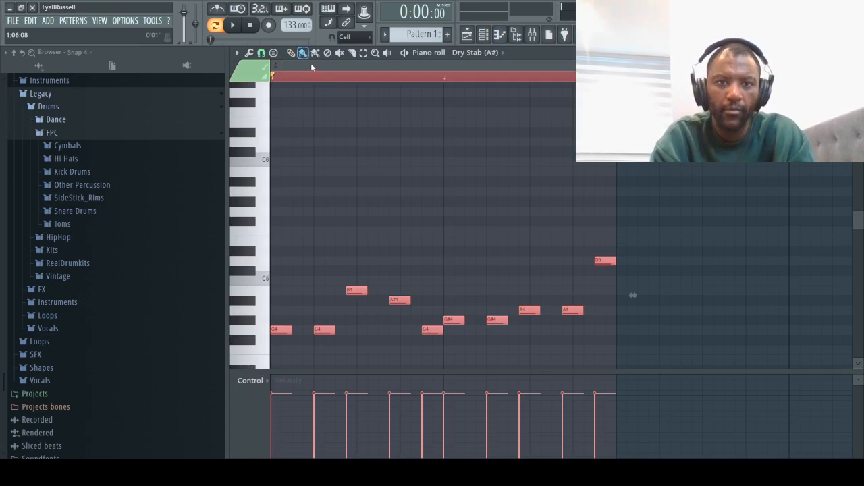
Paste a copy of the two-bar melody starting at bar 3 and play the repeated part.
left_click_drag(314, 66, 429, 78)
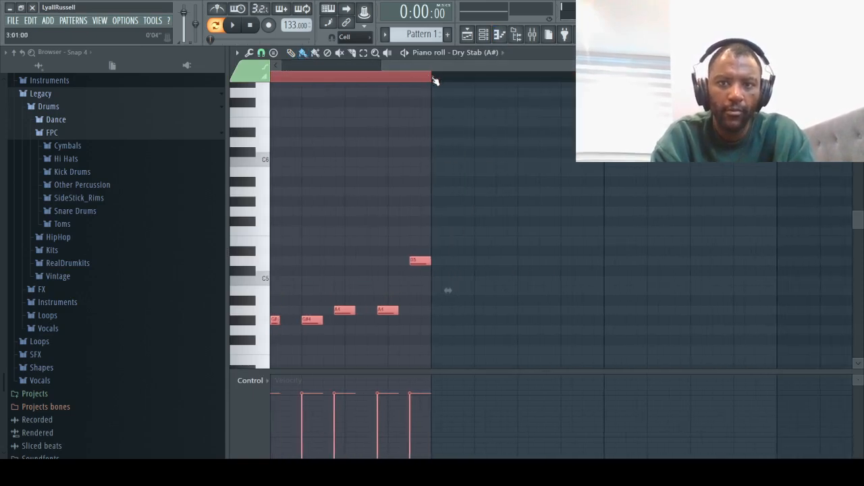
key("ctrl+v")
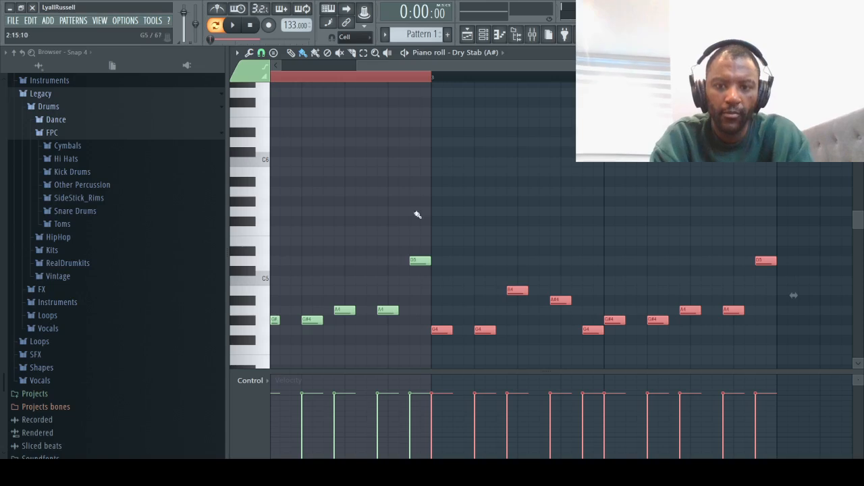
left_click(418, 78)
key("space")
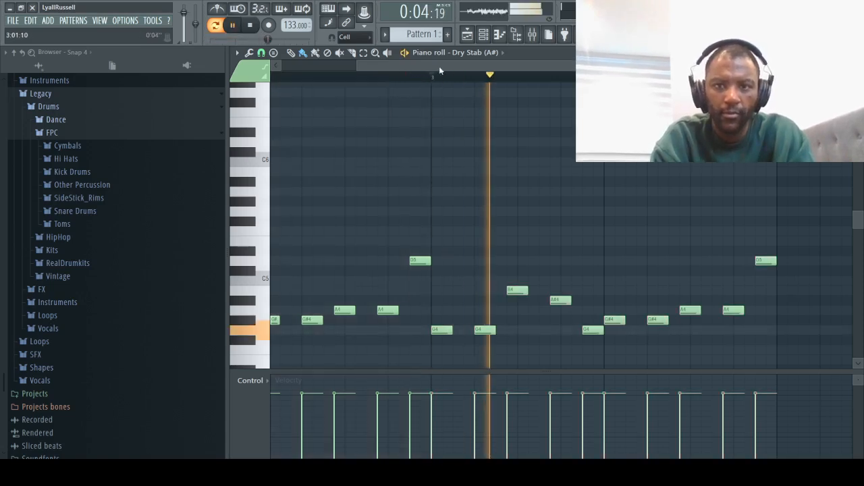
key("space")
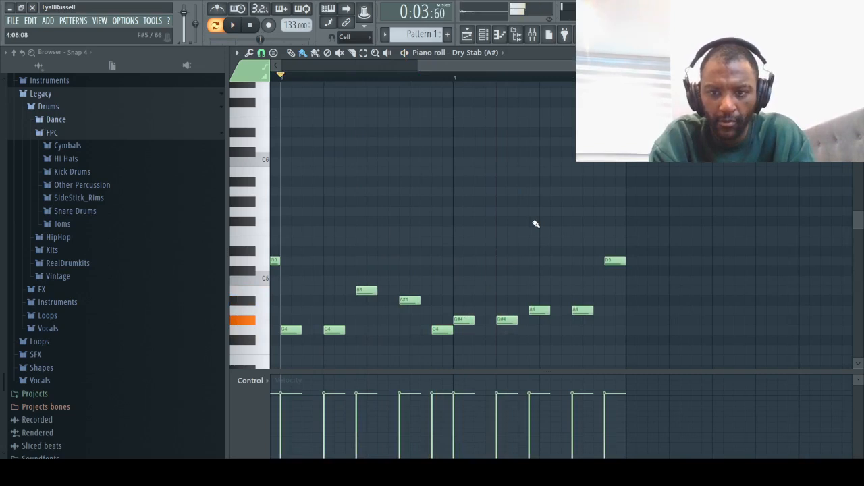
Replace the two A4 notes in bar 4 with F#4 notes at steps 8 and 12.
right_click(541, 311)
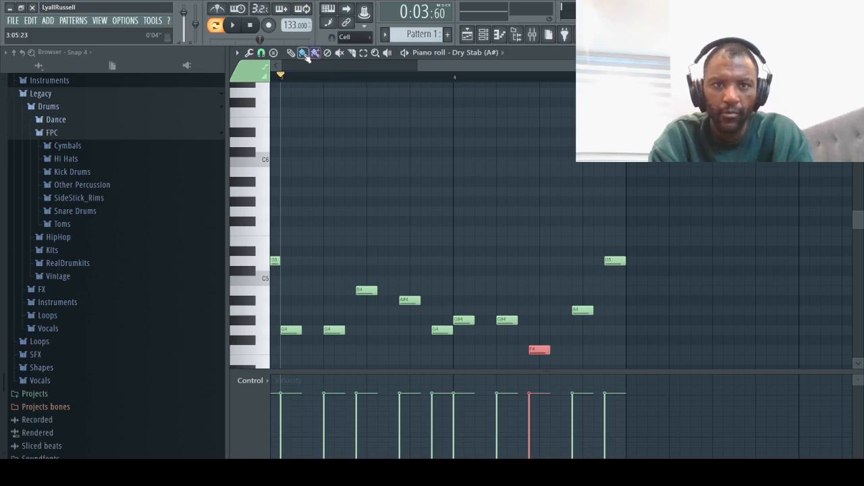
left_click(268, 362)
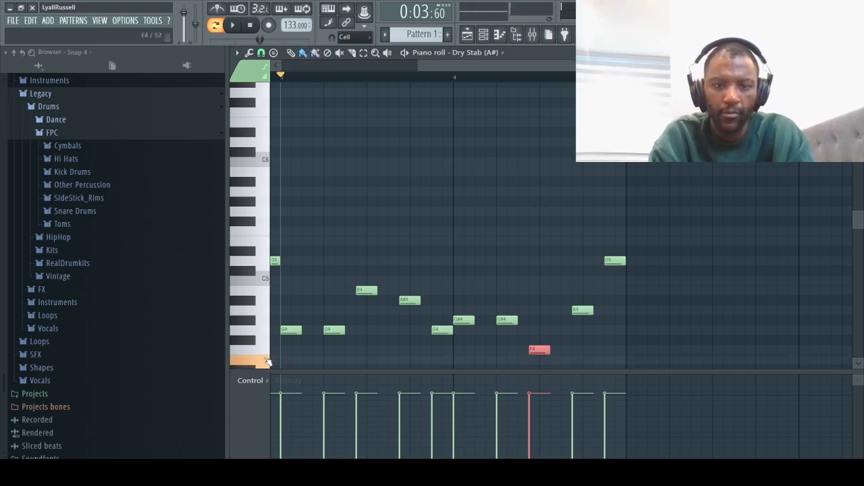
right_click(540, 350)
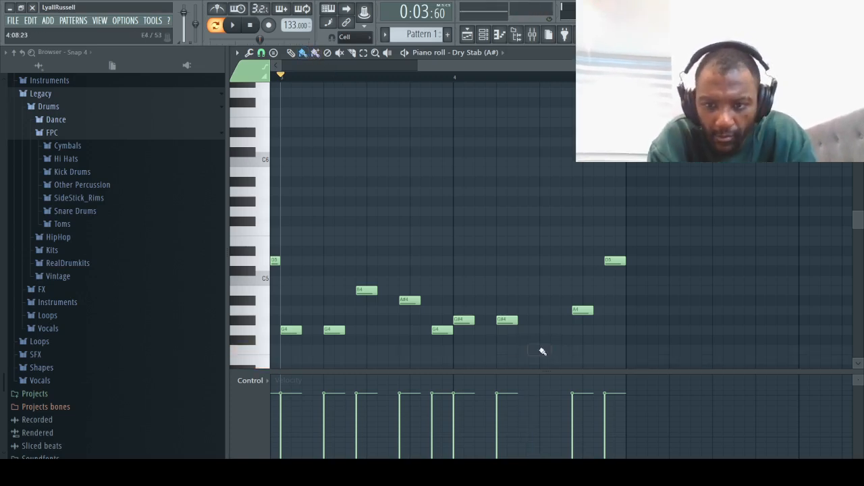
left_click(534, 341)
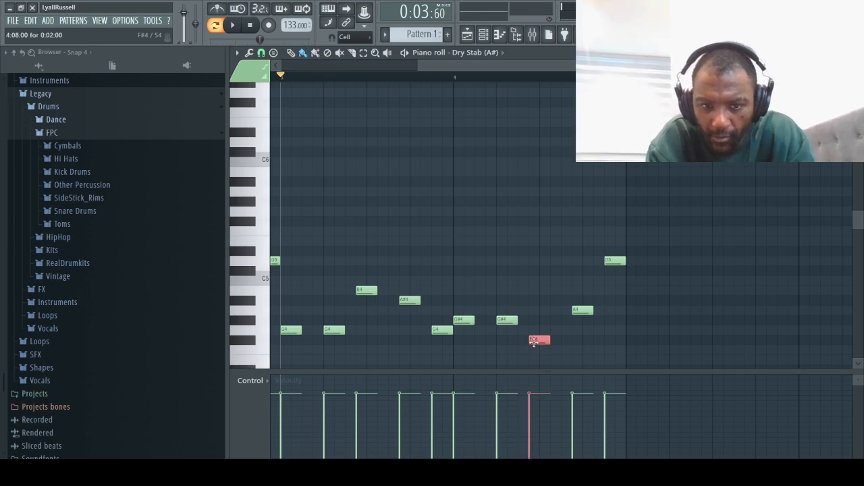
left_click(576, 342)
Try an A#4 at step 15 of bar 4 during playback, and delete both it and the D5 there.
left_click(608, 301)
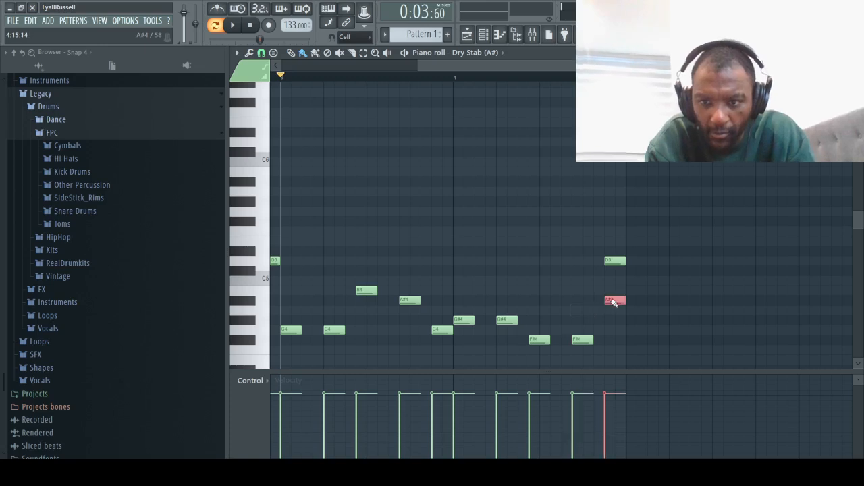
key("space")
right_click(615, 261)
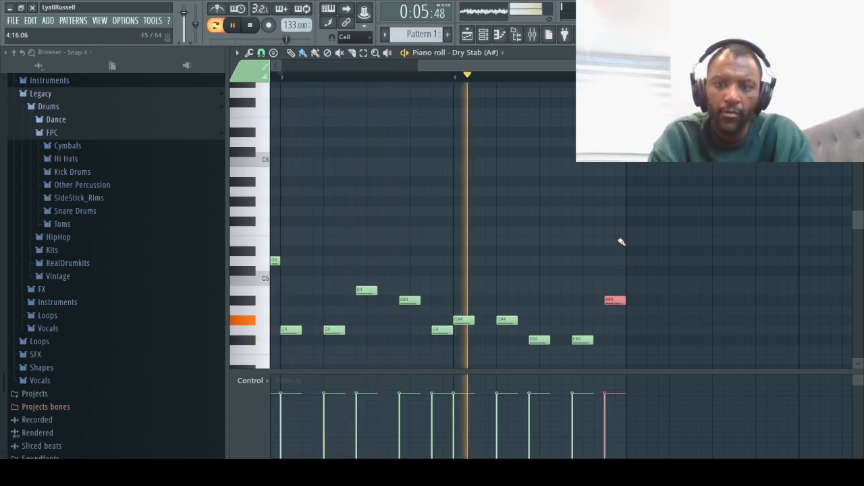
right_click(615, 300)
Lower the two F#4 notes in bar 4 to F4.
left_click_drag(858, 220, 748, 247)
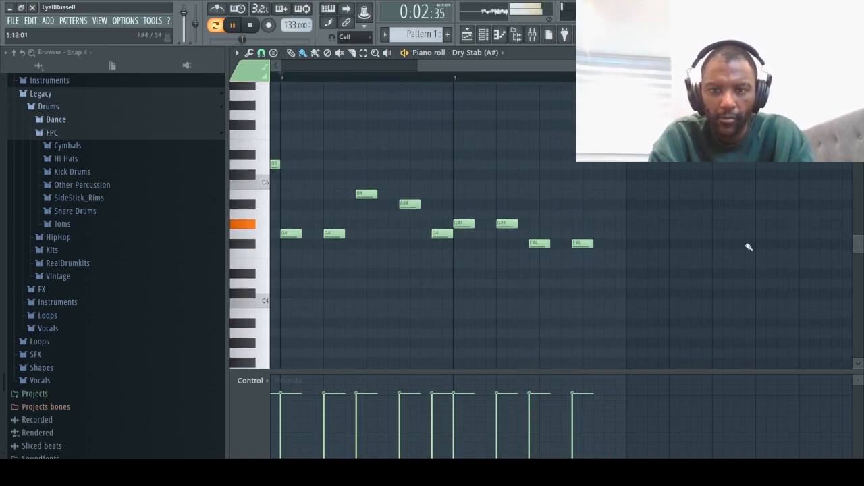
left_click_drag(540, 249, 582, 258)
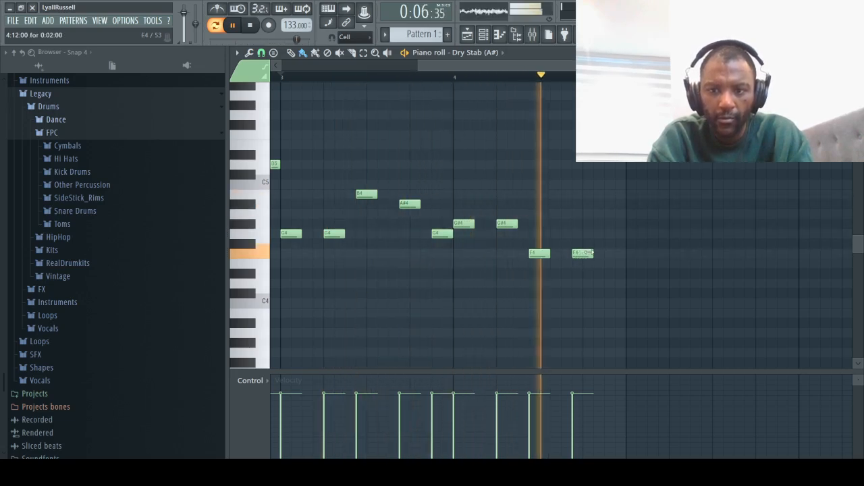
Add a note at step 15 of bar 4, trying G4 during playback and settling on F#4.
key("space")
left_click(608, 246)
key("space")
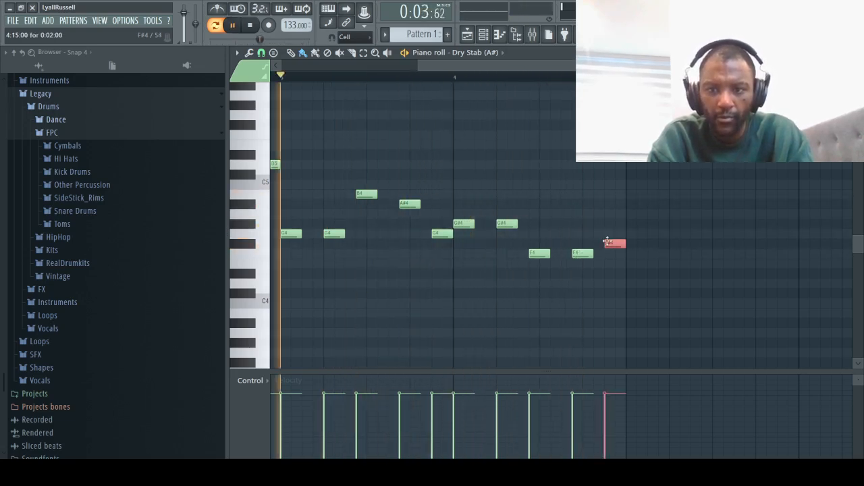
left_click_drag(608, 245, 609, 229)
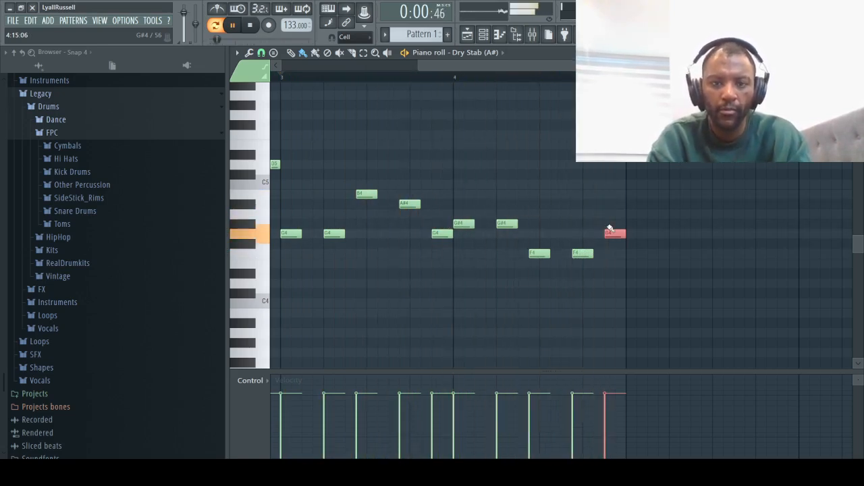
right_click(610, 230)
left_click(608, 235)
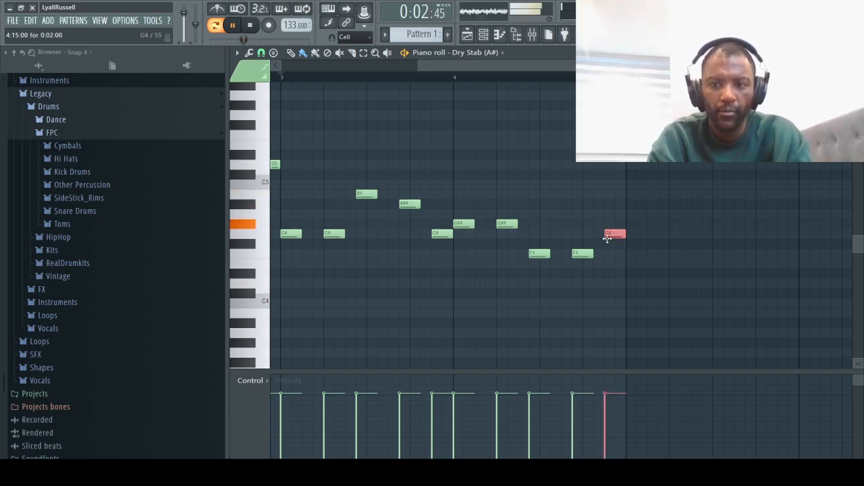
right_click(608, 235)
left_click(608, 243)
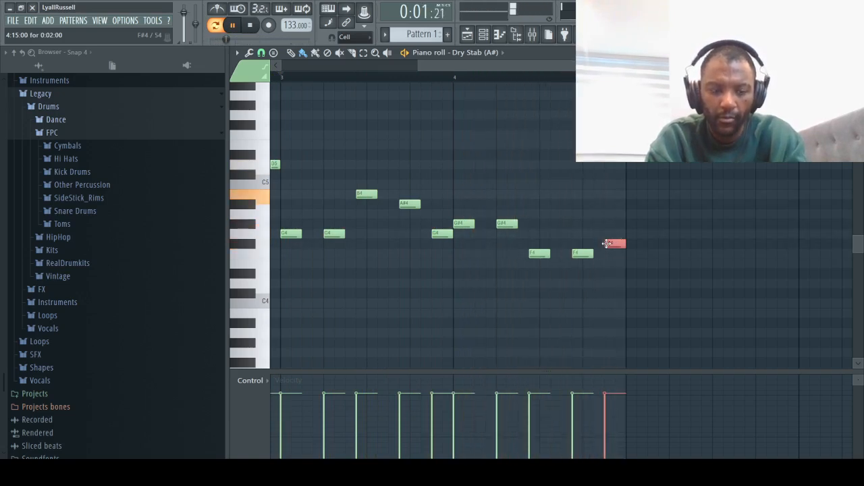
Check the Dry Stab channels in the channel rack and delete all notes of the Dry Stab (A#) melody.
key("F7")
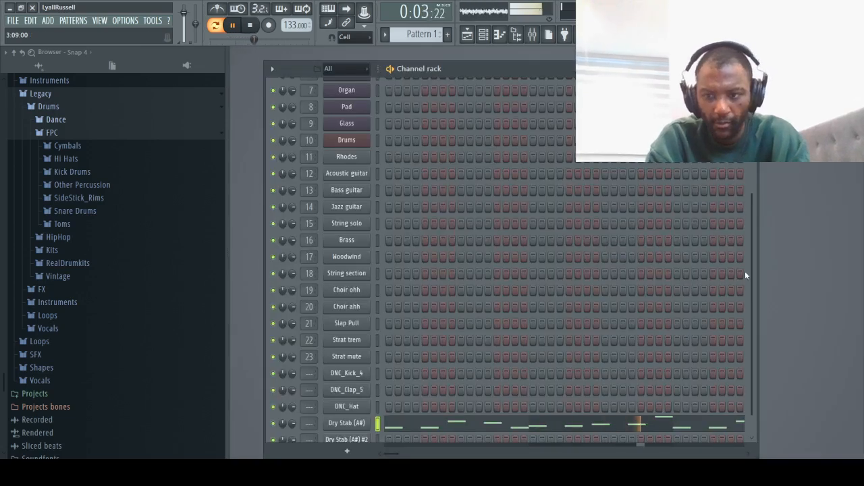
scroll(489, 366, "down", 1)
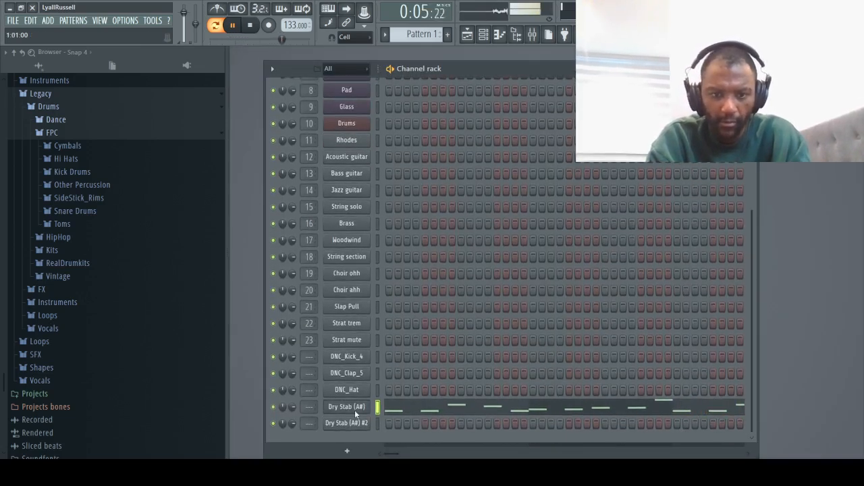
key("F7")
key("ctrl+a")
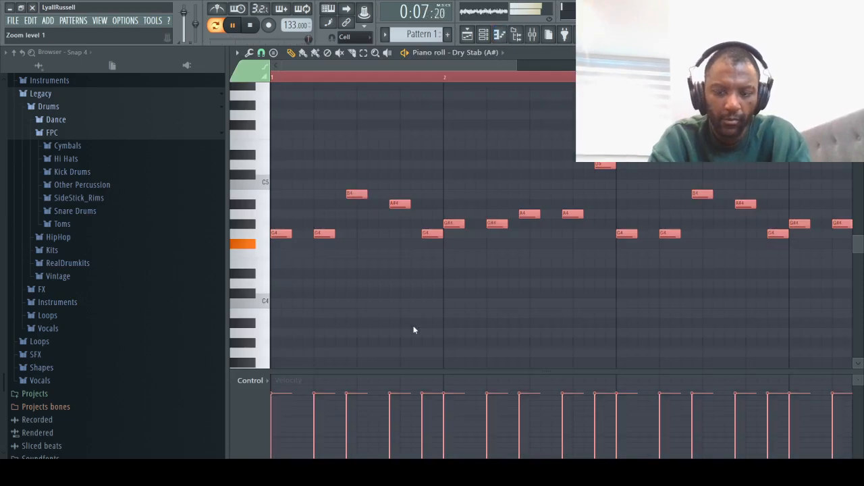
key("Delete")
Audition keys around A3 to D4 and place A3 notes at steps 1 and 5 of bar 1.
scroll(416, 245, "down", 3)
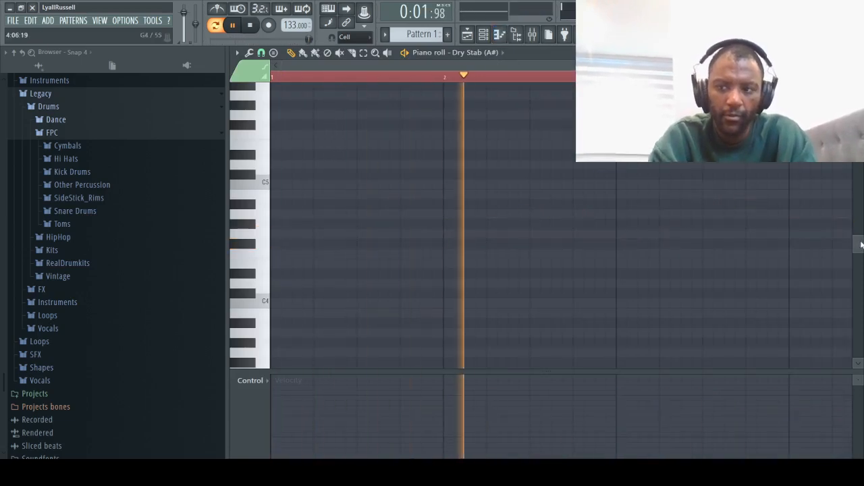
left_click(265, 255)
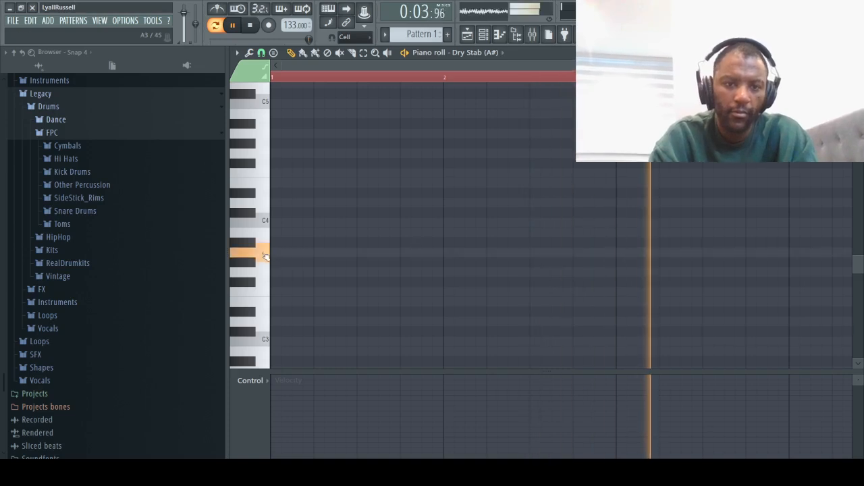
left_click(267, 210)
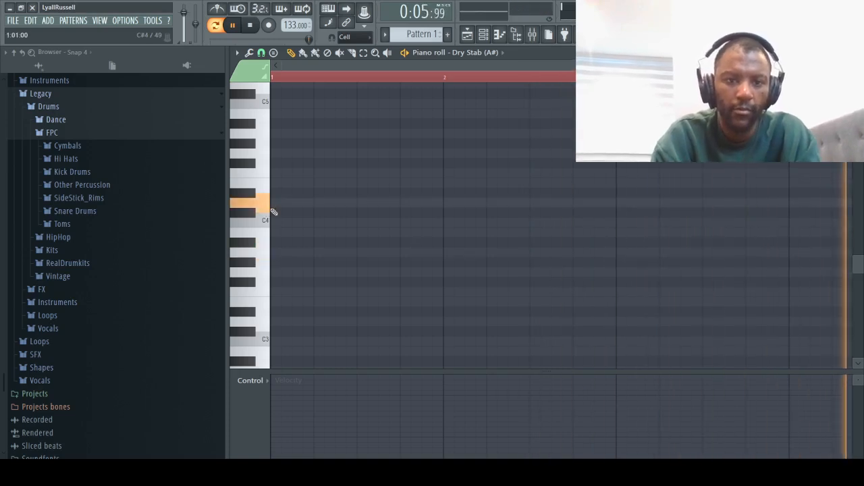
left_click(269, 256)
left_click(279, 253)
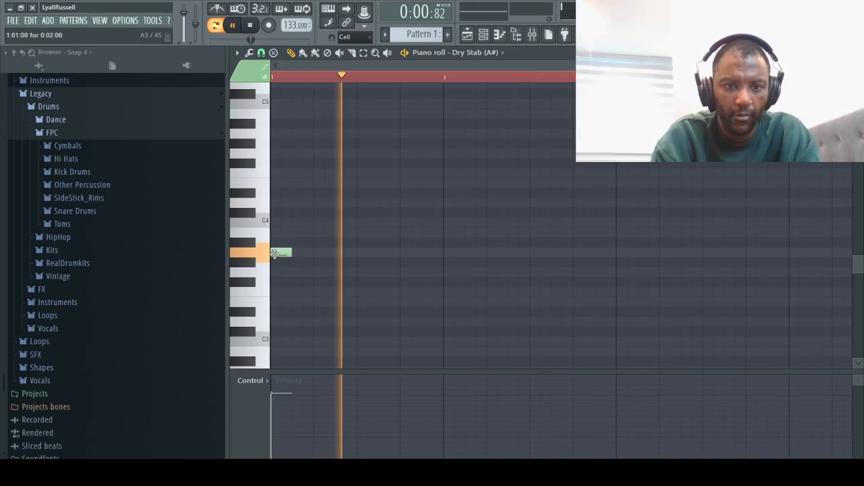
left_click(315, 252)
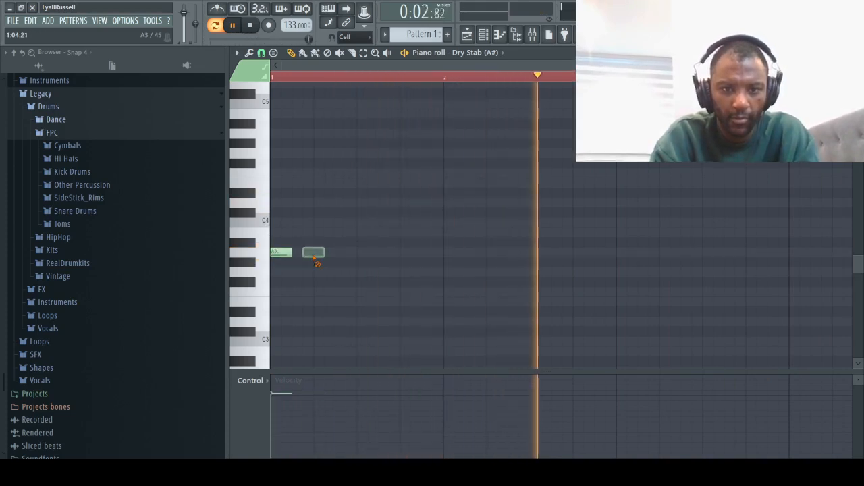
key("space")
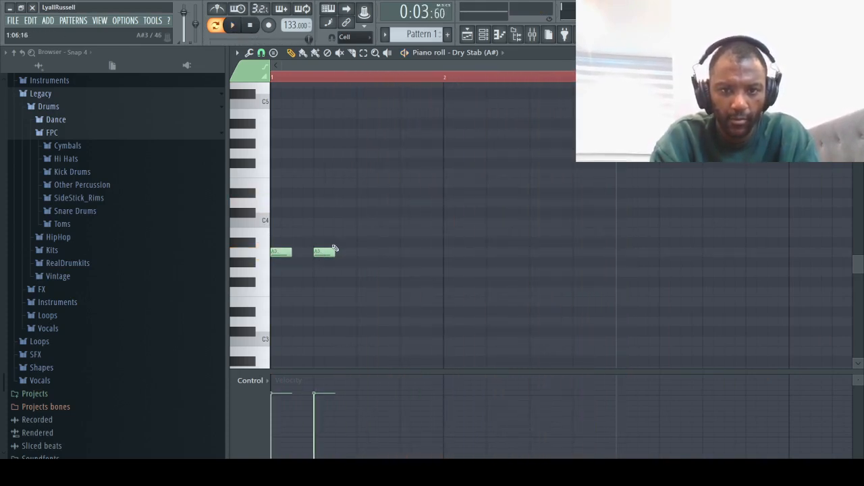
left_click(351, 214)
right_click(350, 214)
left_click(351, 195)
right_click(351, 195)
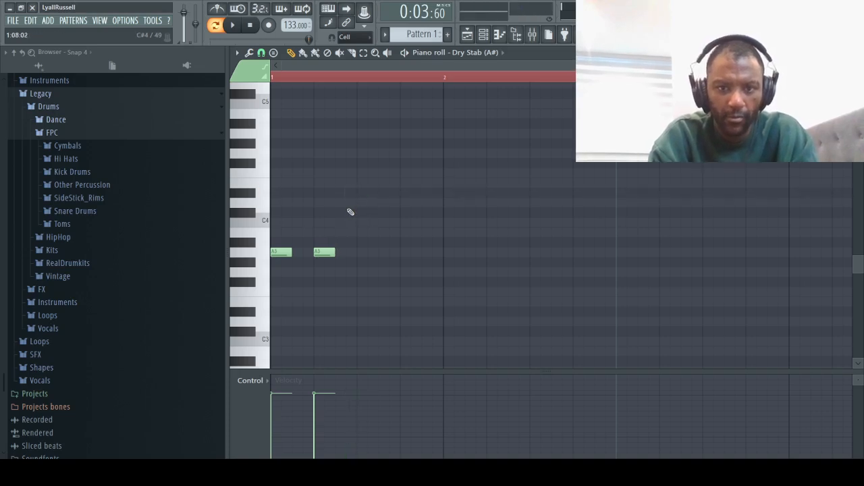
left_click(351, 212)
right_click(347, 208)
Add D4 notes at steps 8 and 12 of bar 1 and play the phrase from the start.
left_click(350, 202)
left_click(391, 202)
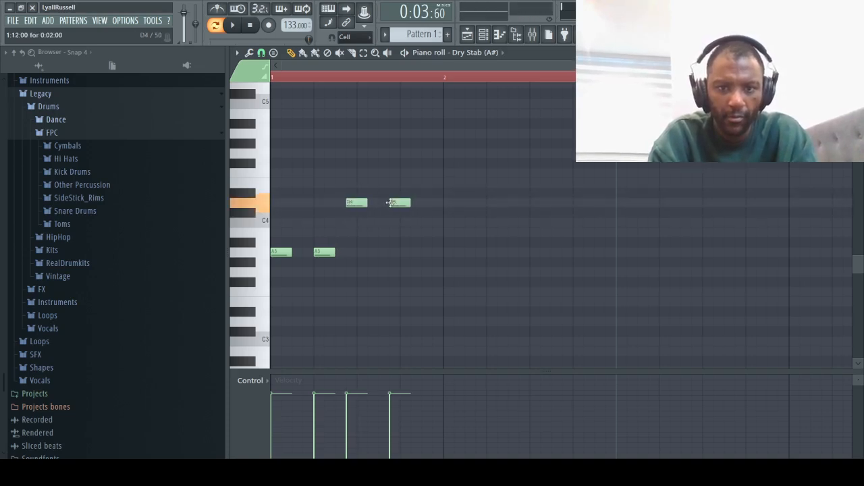
key("space")
left_click(254, 28)
key("space")
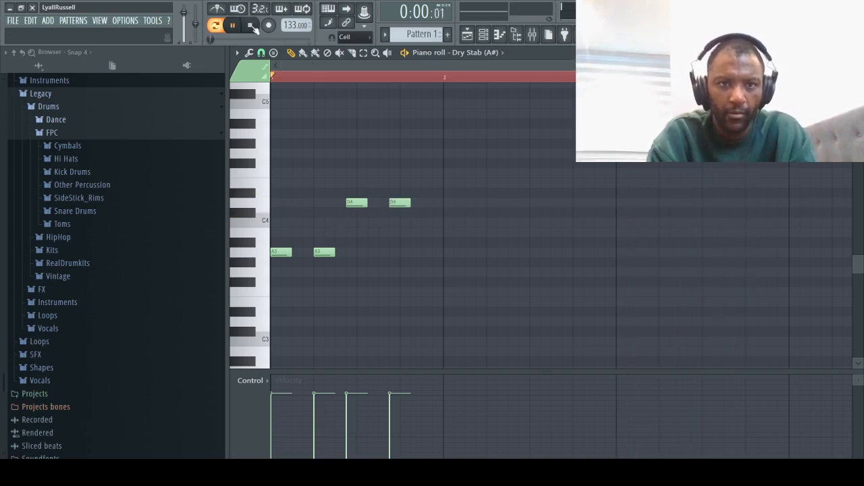
key("space")
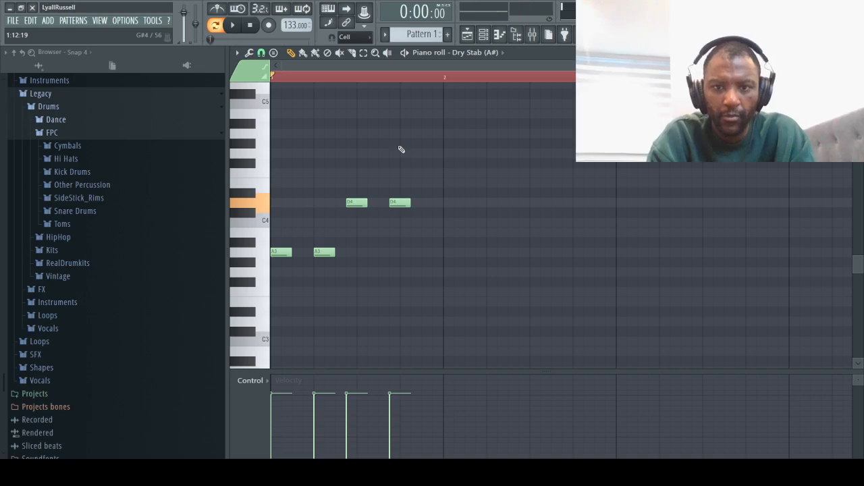
Add a D#4 at step 15 of bar 1 and E4 notes at steps 1 and 5 of bar 2.
left_click(424, 194)
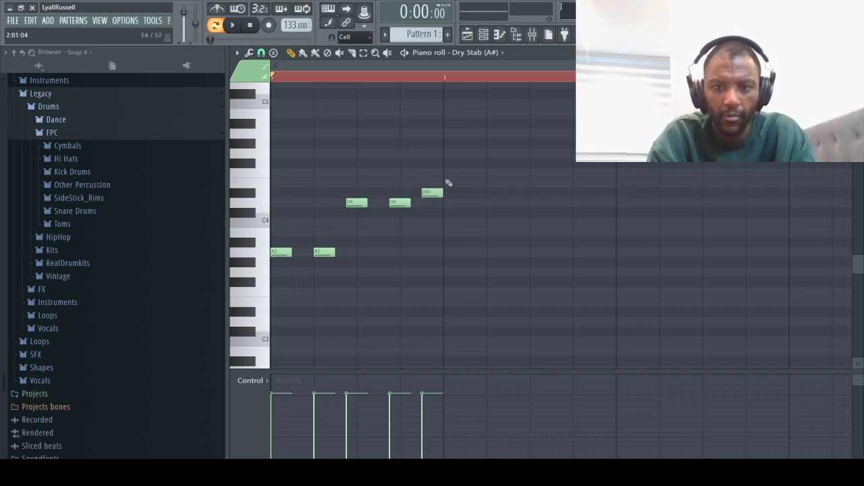
left_click(449, 173)
right_click(449, 173)
left_click(449, 184)
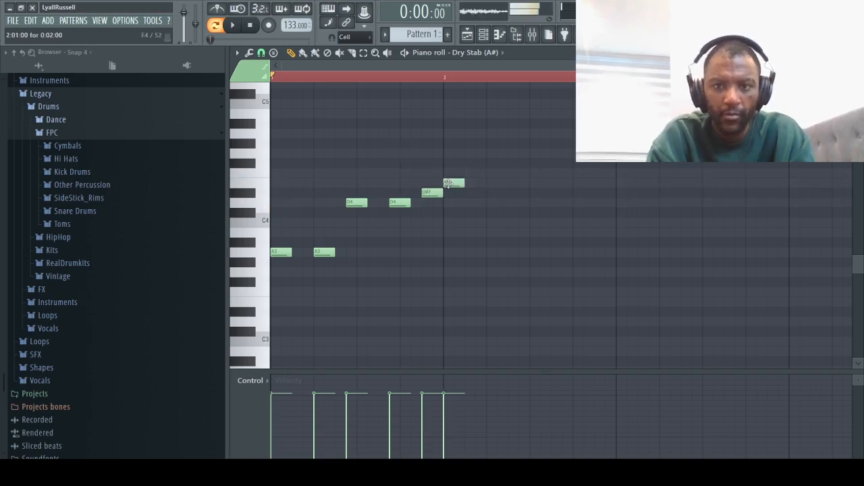
left_click(486, 183)
Complete bar 2 with B3 notes at steps 8 and 12 and a C4 at step 15.
left_click(524, 224)
right_click(526, 223)
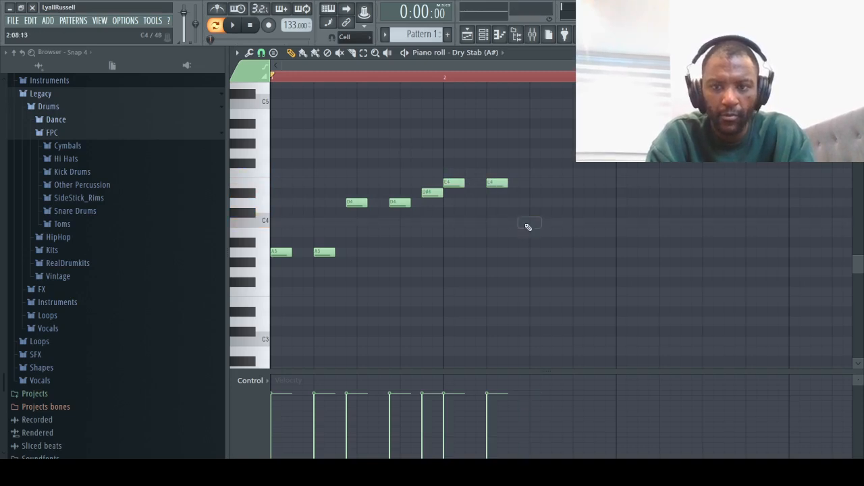
left_click(525, 233)
key("space")
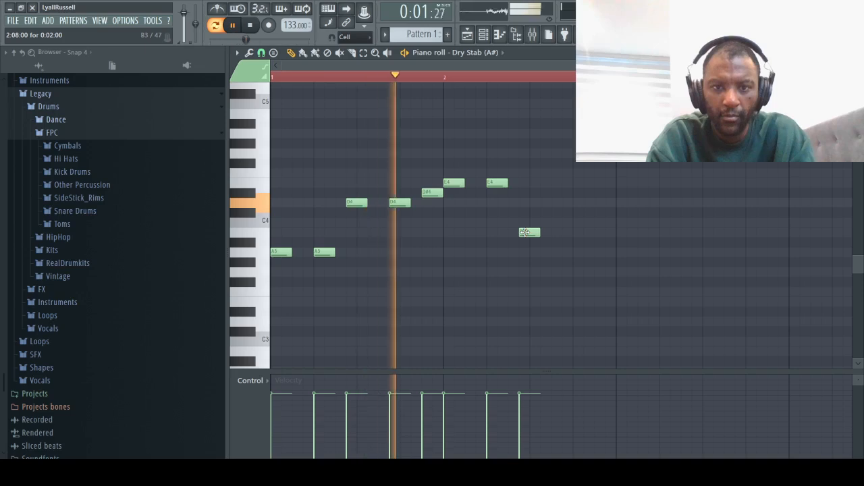
key("space")
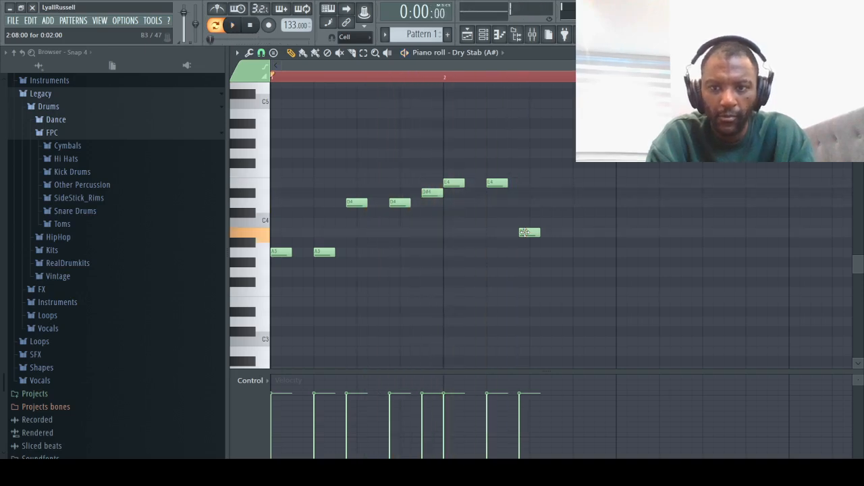
left_click(565, 232)
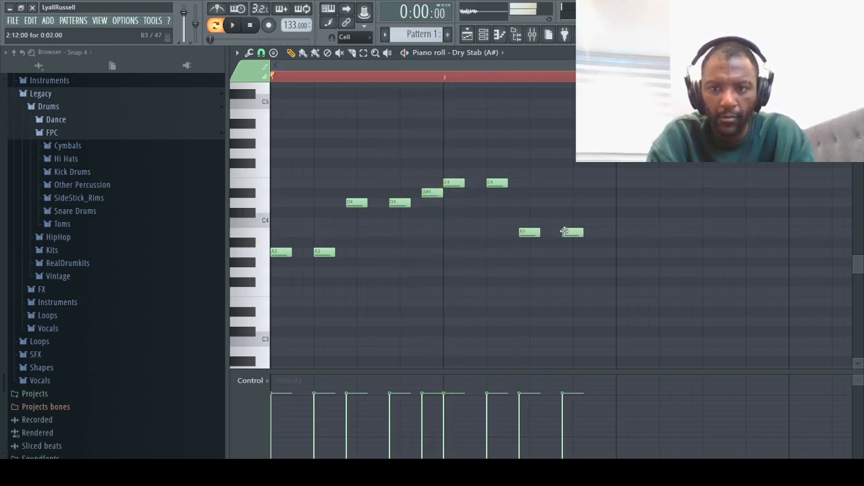
left_click(598, 223)
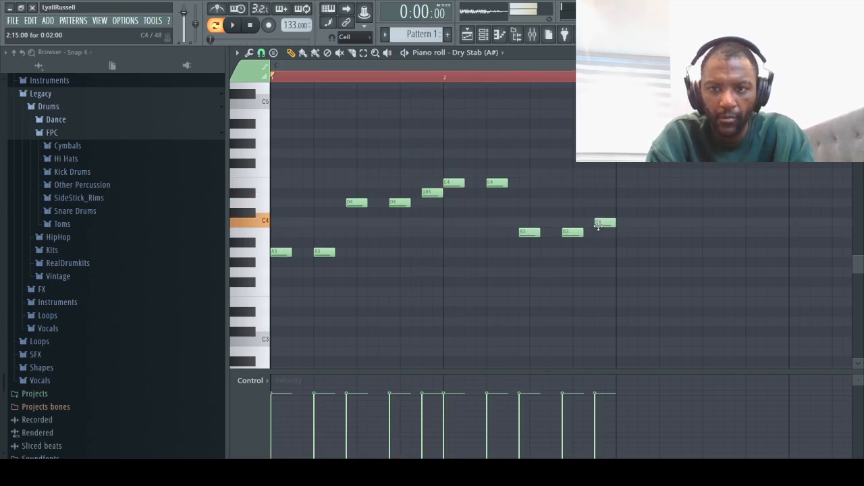
Duplicate the whole two-bar melody into bars 3 and 4 and play it.
key("ctrl+a")
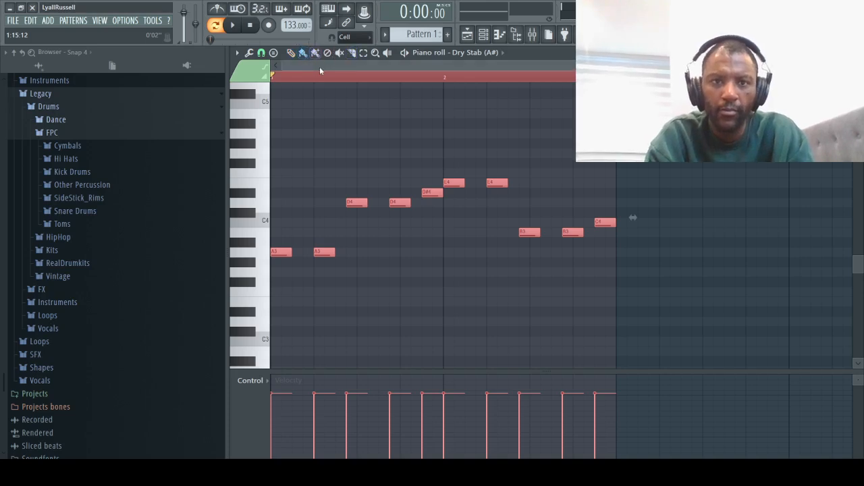
mouse_move(319, 66)
left_mouse_down()
mouse_move(415, 63)
mouse_move(444, 77)
left_mouse_up()
key("ctrl+b")
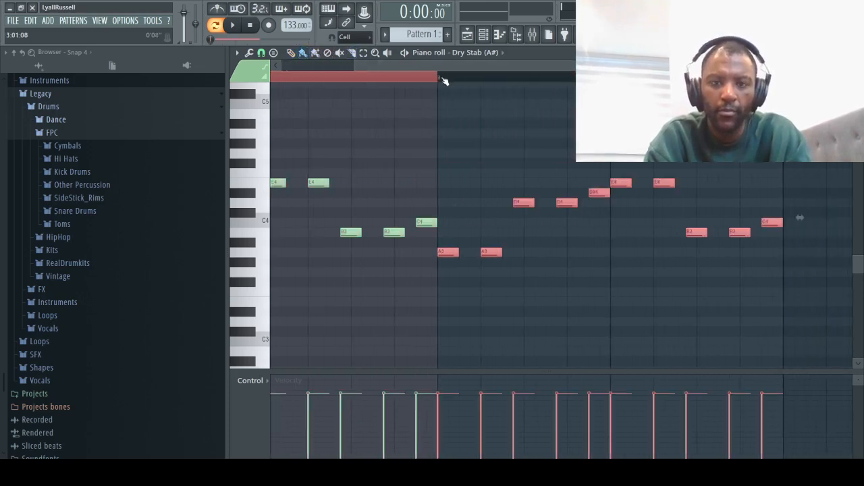
left_click(418, 81)
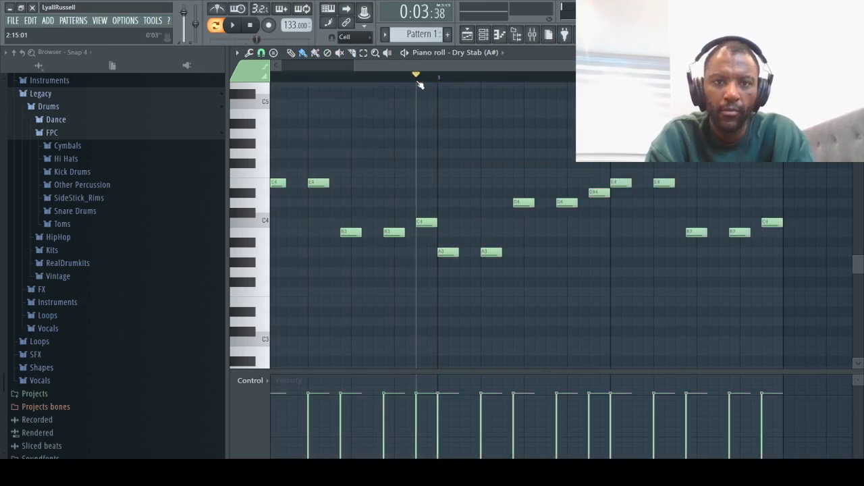
key("space")
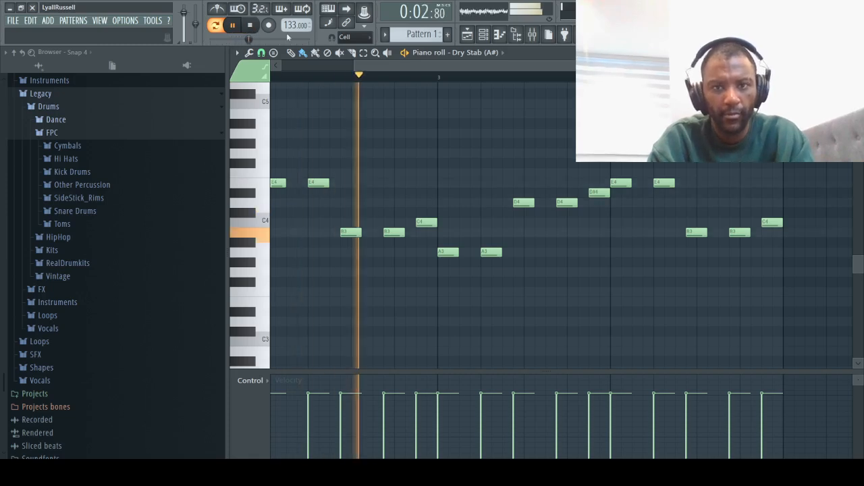
Replace the two B3 notes in bar 4 with C#4 notes at steps 8 and 12.
left_click_drag(403, 65, 471, 62)
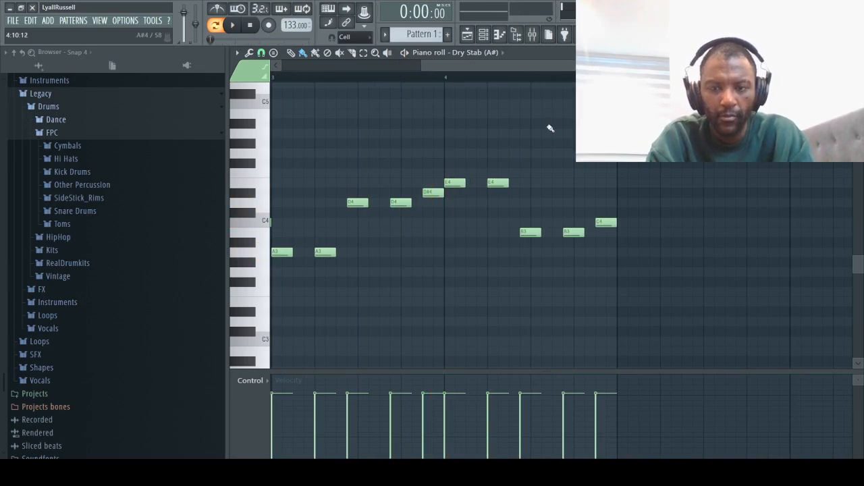
right_click(527, 234)
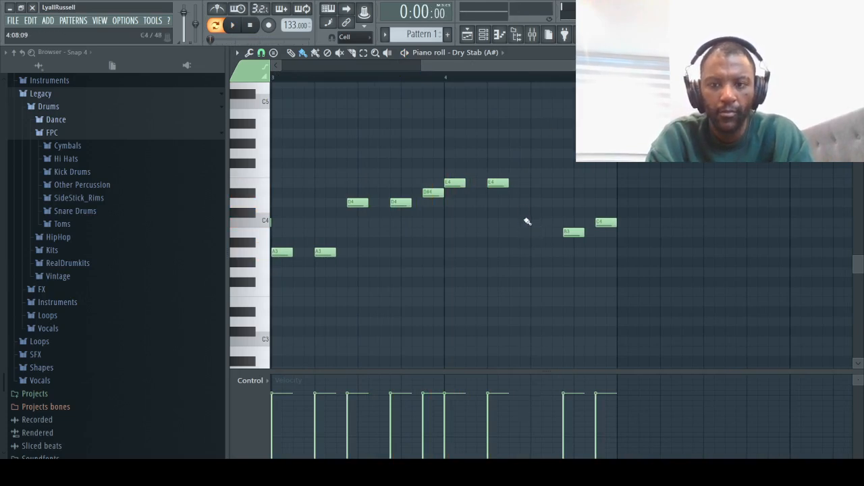
left_click(526, 214)
right_click(571, 232)
left_click(562, 212)
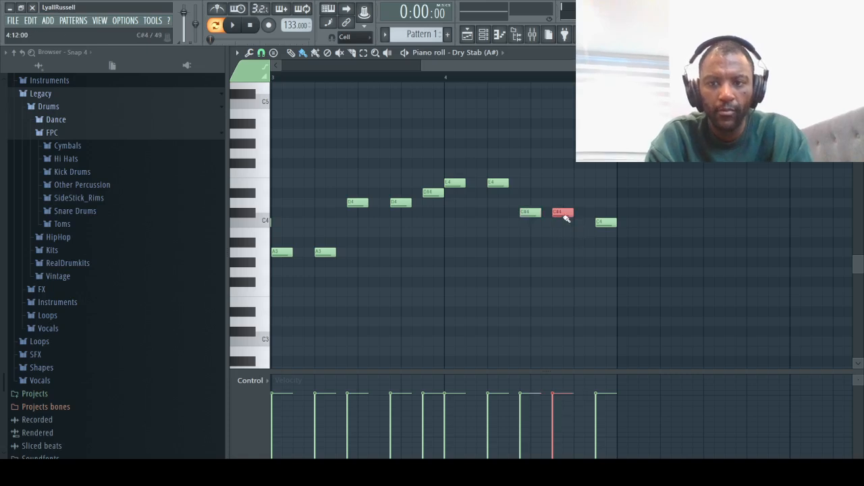
key("space")
right_click(567, 214)
left_click(573, 212)
Replace the C4 at step 15 of bar 4 with an F#4 and listen to the new ending.
right_click(606, 222)
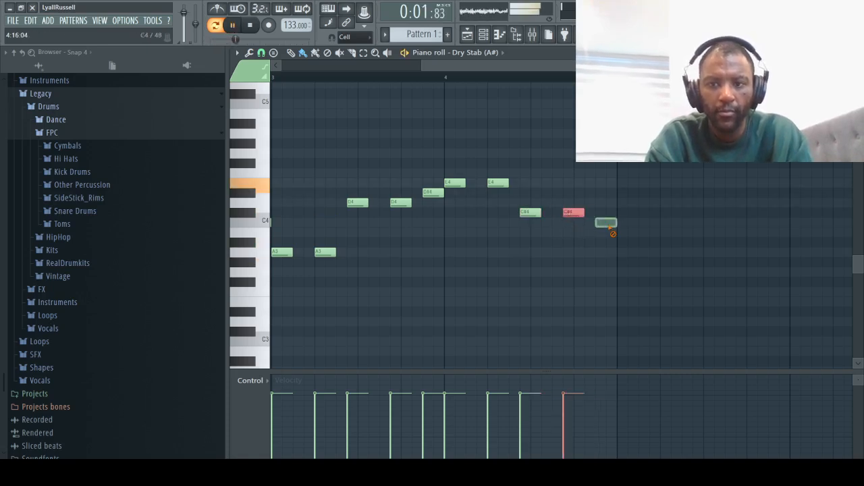
left_click(601, 194)
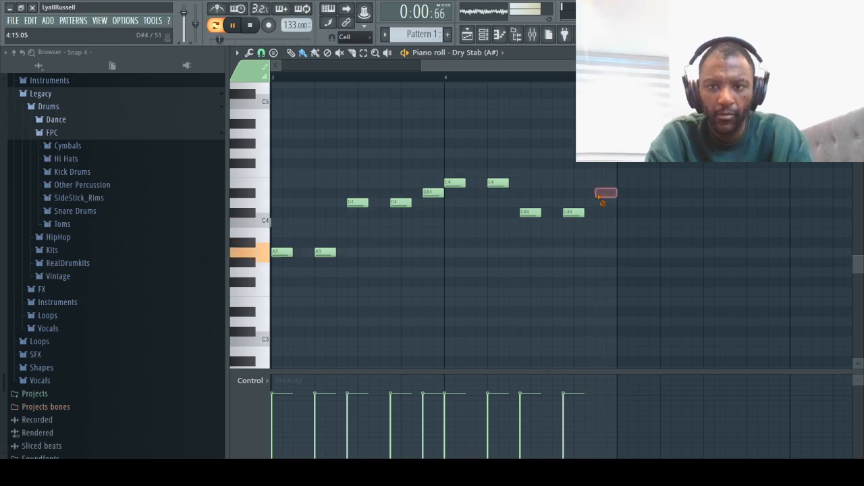
left_click_drag(598, 194, 597, 164)
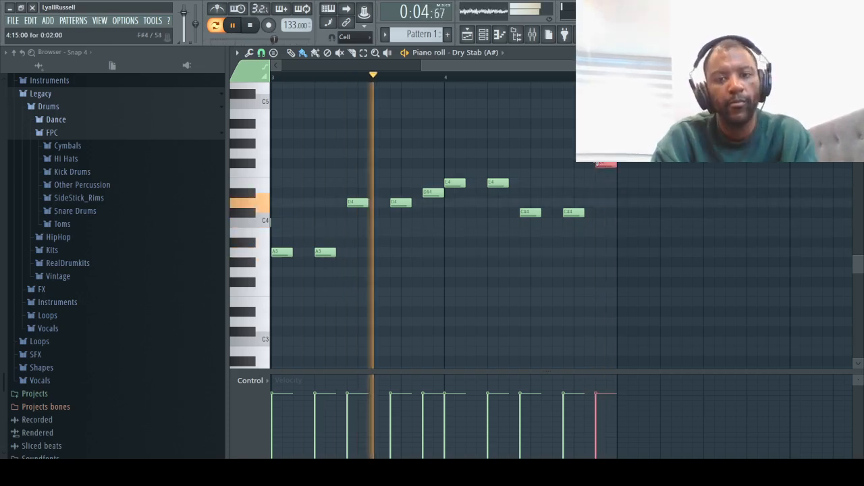
key("space")
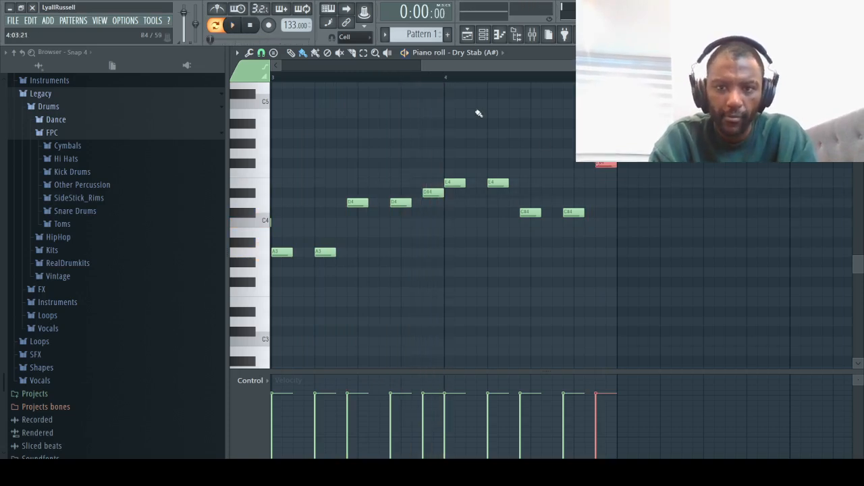
Add a C5 note at step 3 of bar 4 and play the melody.
left_click(466, 105)
key("space")
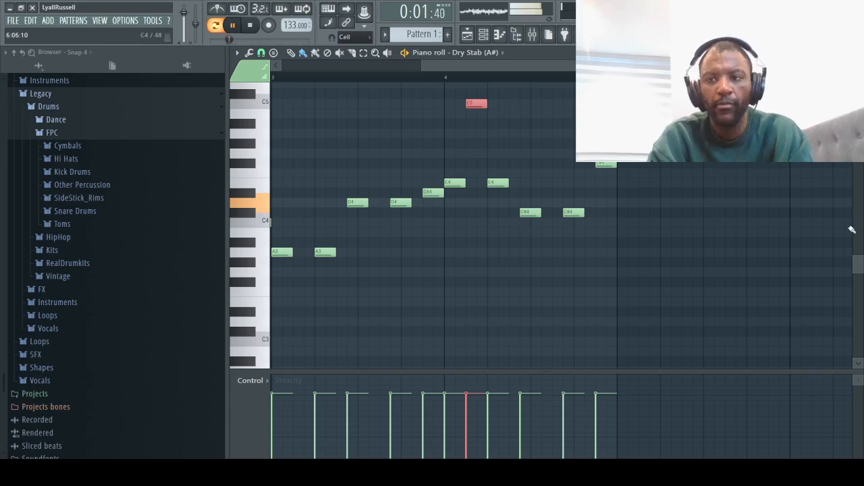
scroll(853, 229, "up", 3)
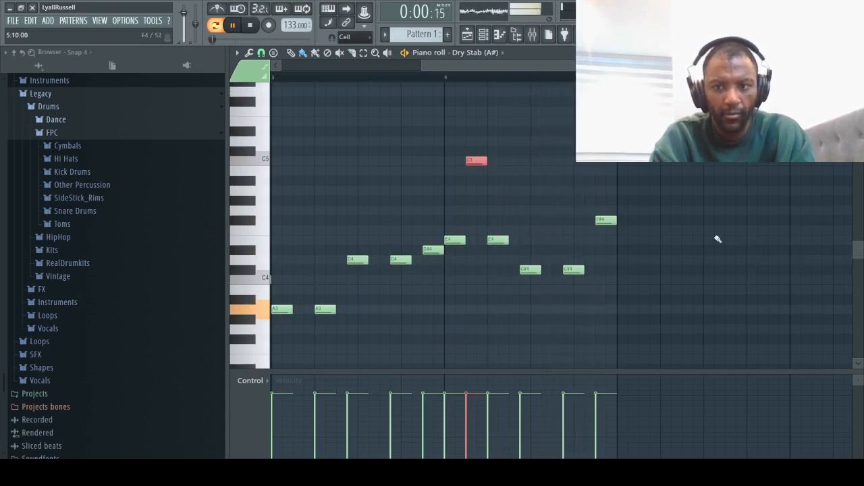
Raise the F#4 at step 15 of bar 4 to G4 and lower the C5 at step 3 to B4 during playback.
left_click_drag(605, 220, 606, 210)
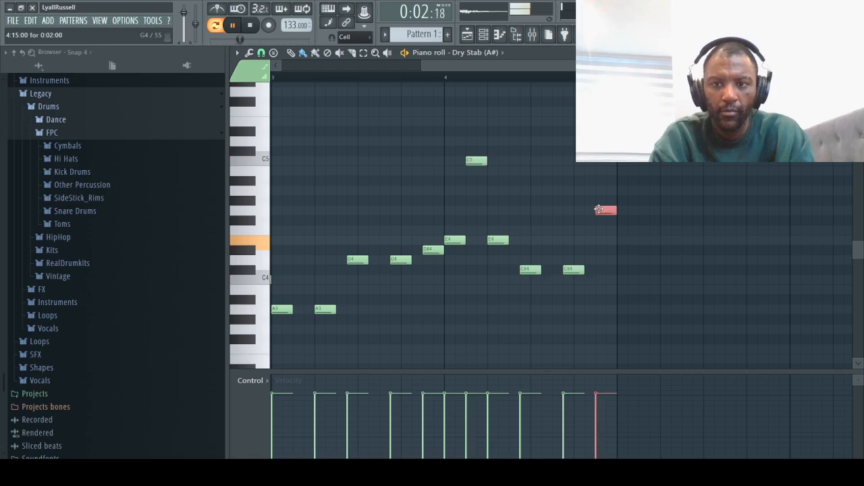
left_click_drag(477, 160, 477, 170)
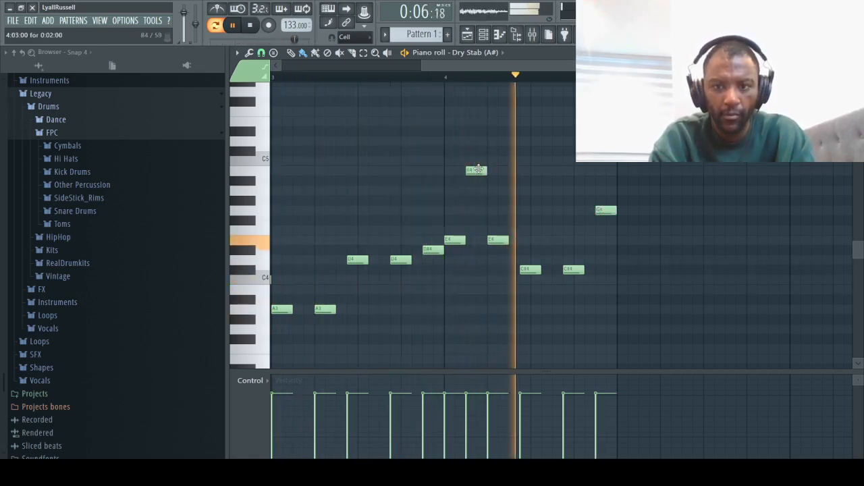
key("space")
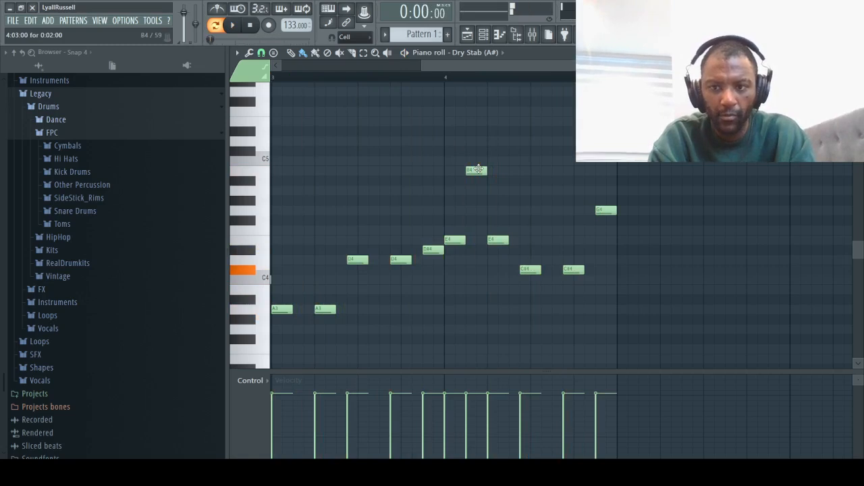
Replace the G4 at step 15 of bar 4 with an A#3, auditioning the neighbouring notes, and play the melody.
right_click(611, 211)
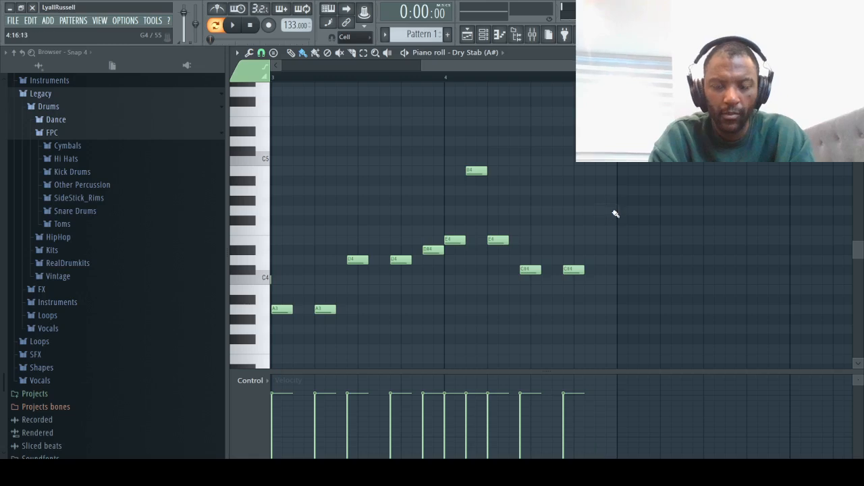
left_click(477, 171)
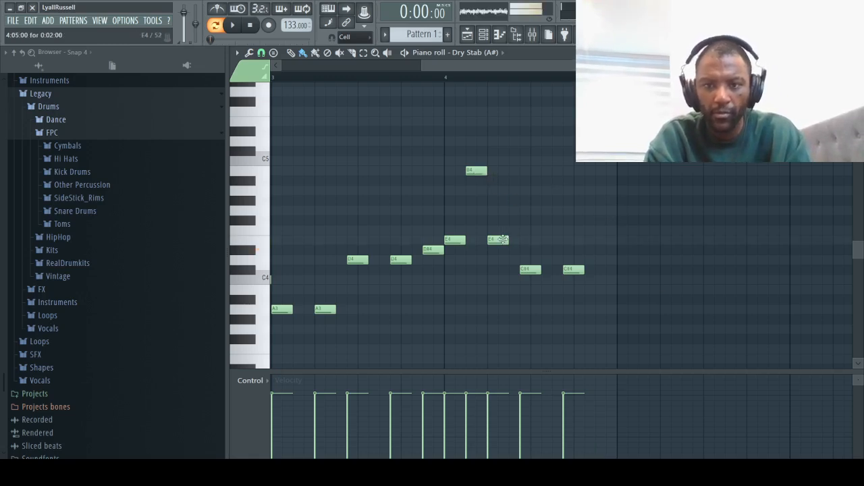
left_click(526, 271)
left_click(574, 270)
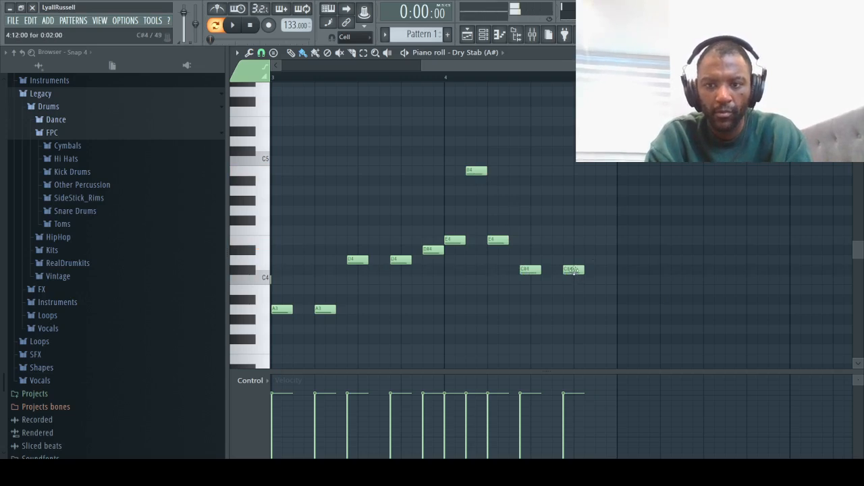
left_click(602, 301)
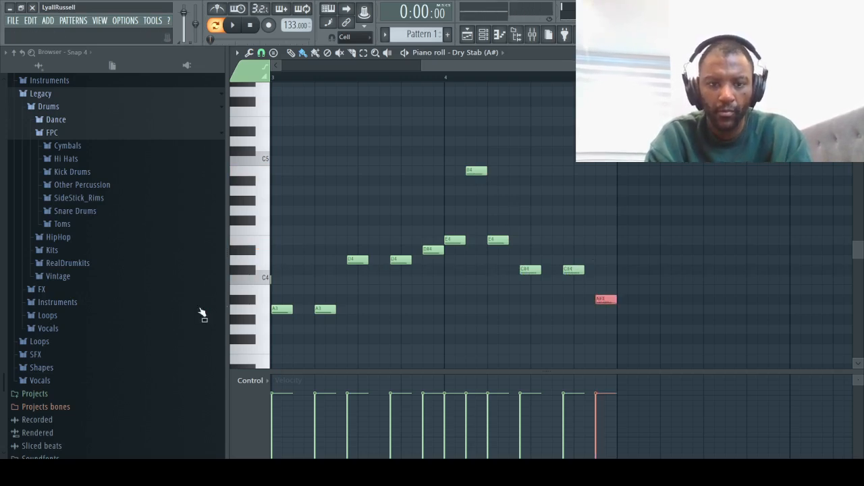
left_click(258, 311)
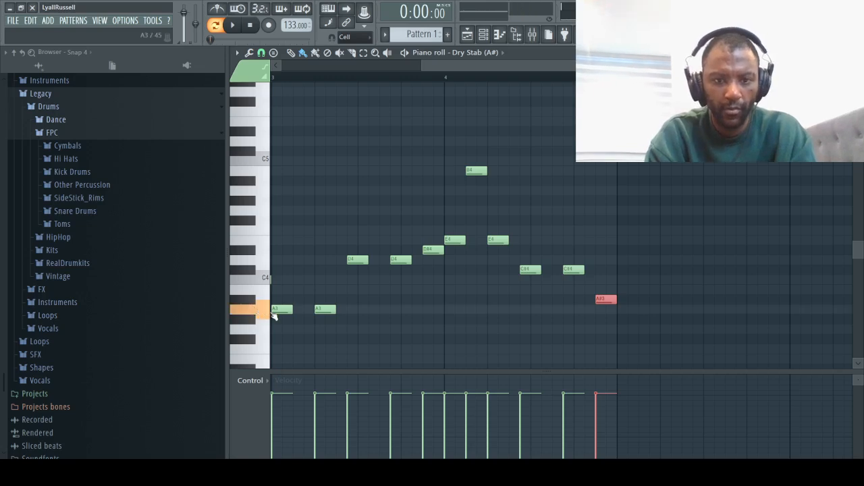
key("space")
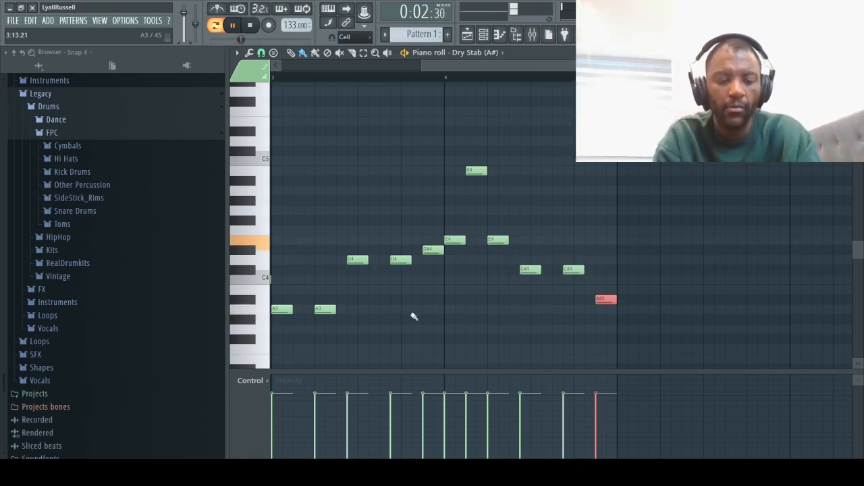
Paste a kick on every fourth step into the DNC_Kick_4 channel, check the following bars, and stop playback.
key("F6")
scroll(730, 359, "down", 2)
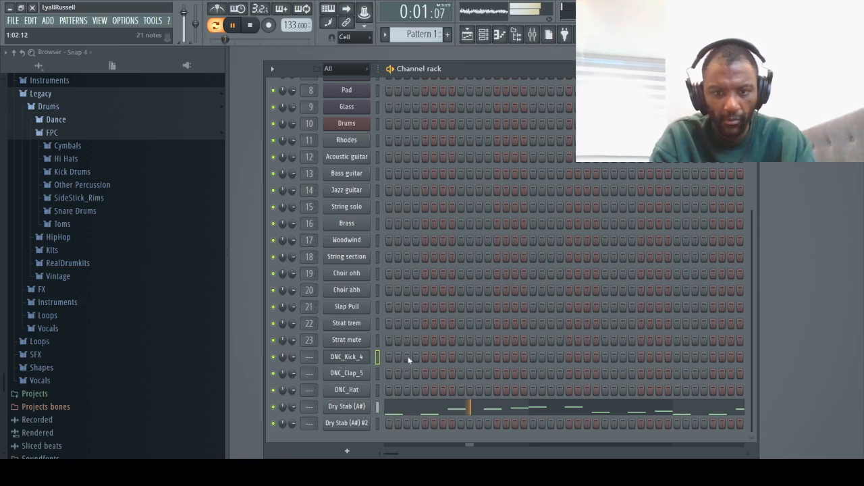
key("ctrl+v")
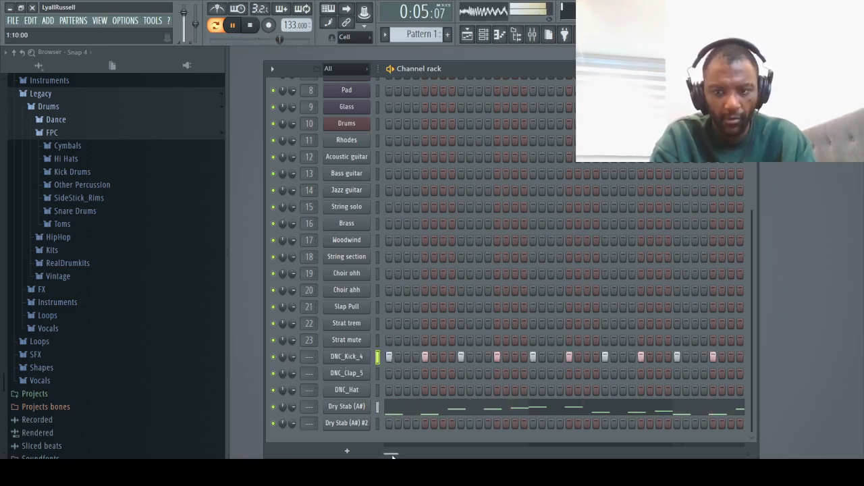
mouse_move(391, 457)
left_mouse_down()
mouse_move(736, 454)
mouse_move(390, 454)
left_mouse_up()
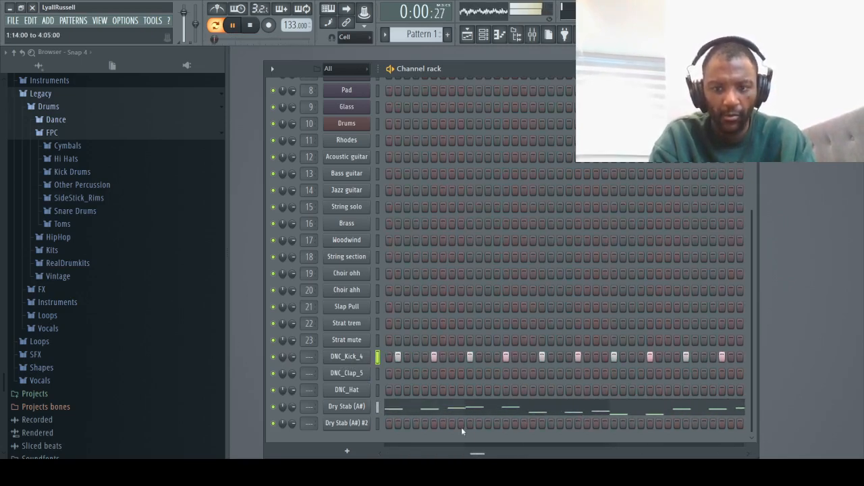
key("space")
left_click(407, 390)
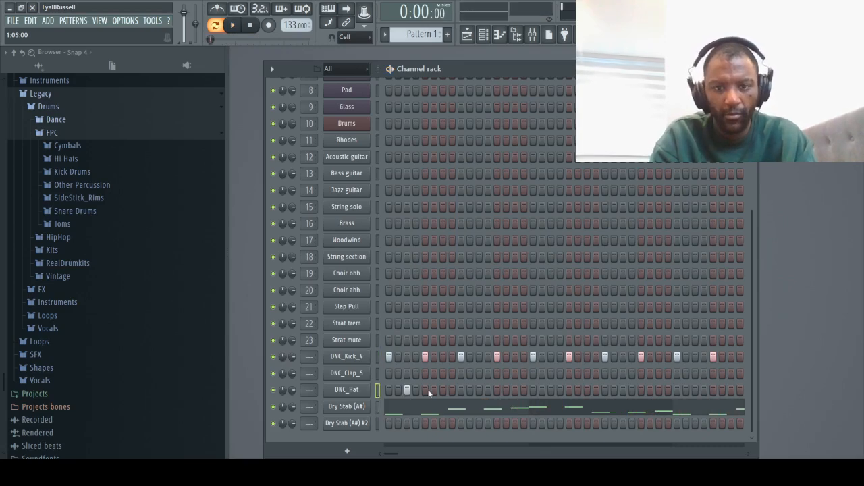
left_click(443, 390)
left_click(407, 390)
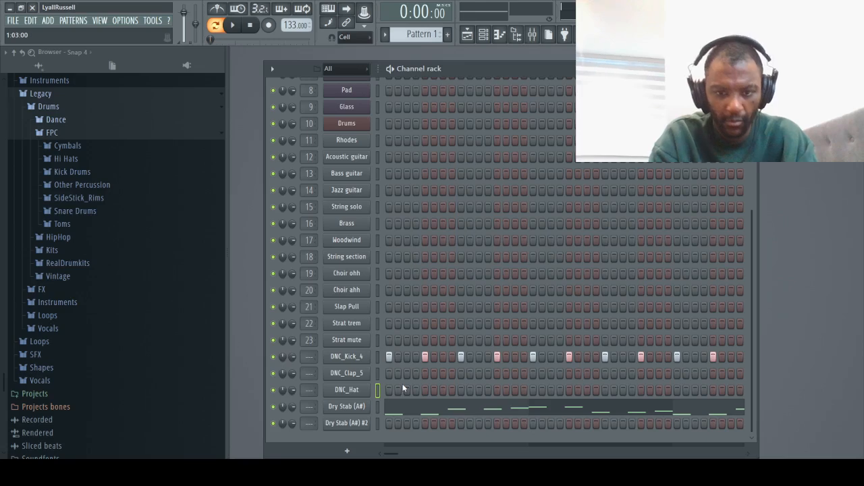
Replace the Dry Stab (A#) #2 channel's sample with Fizzy Stab (F).wav and play the pattern.
left_click(346, 423)
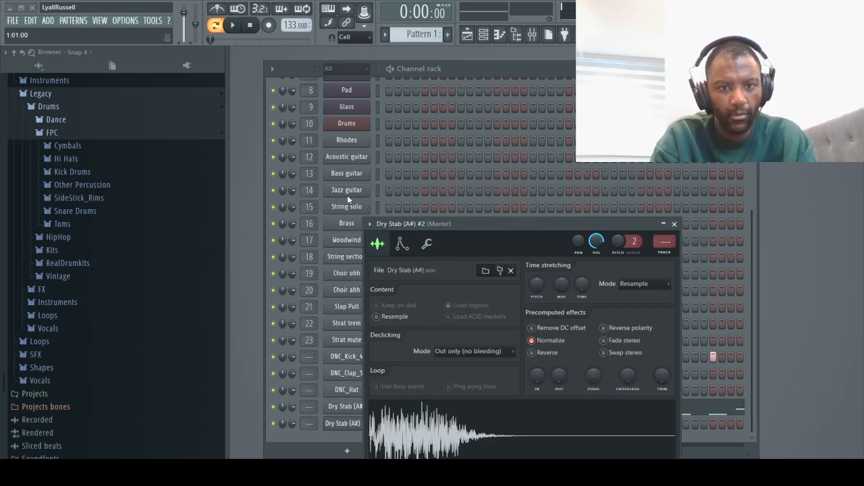
left_click(262, 240)
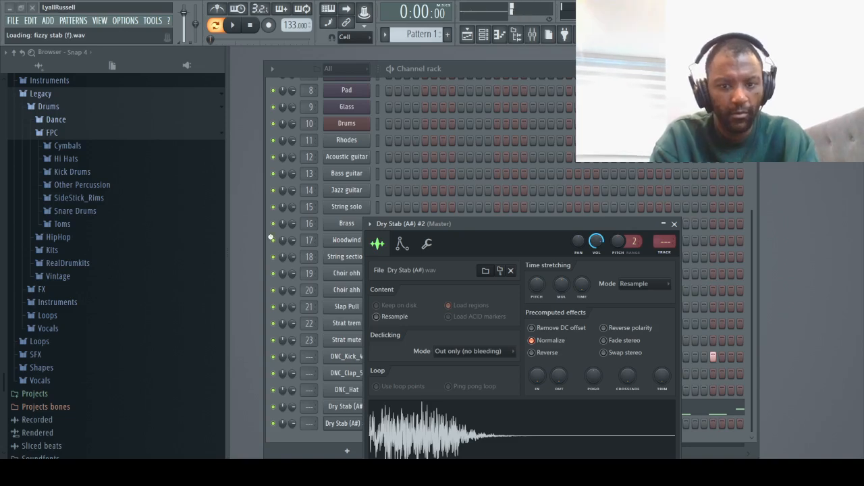
key("space")
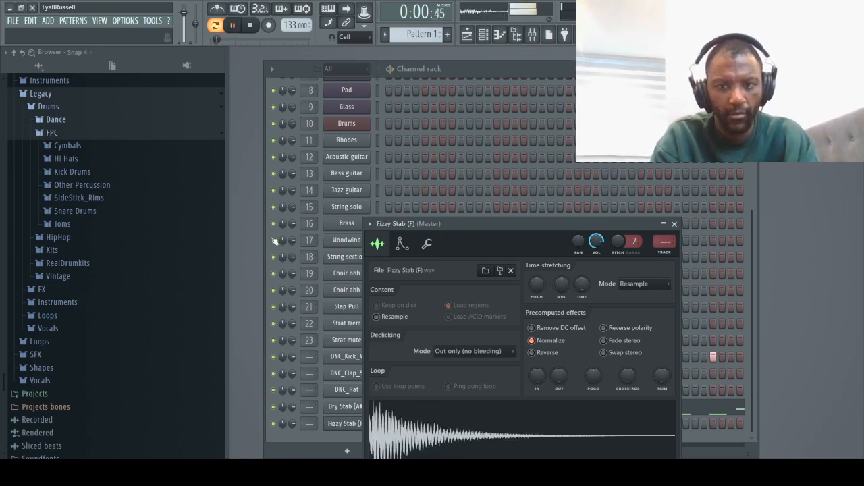
left_click(756, 256)
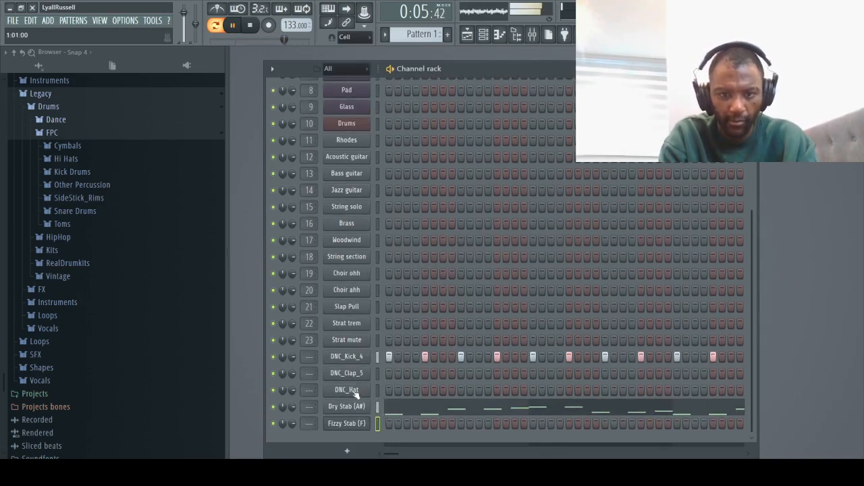
Check the DNC_Hat channel's sample settings and mute the DNC_Kick_4 channel.
left_click(347, 389)
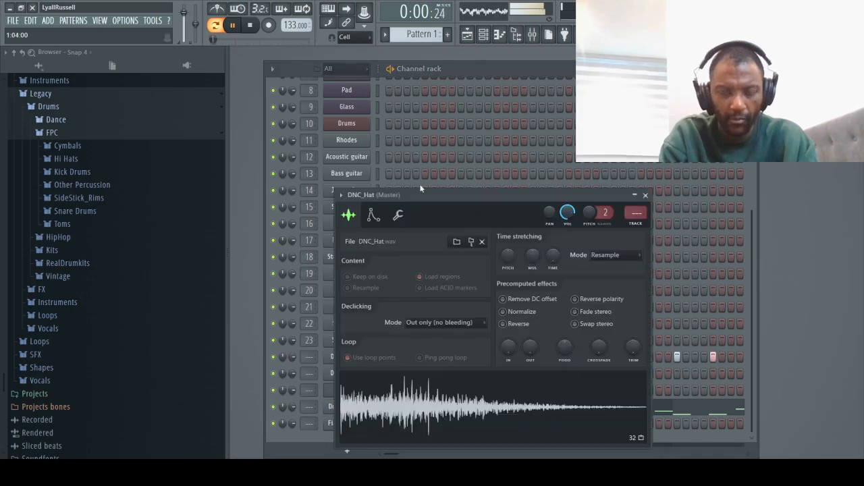
left_click(238, 308)
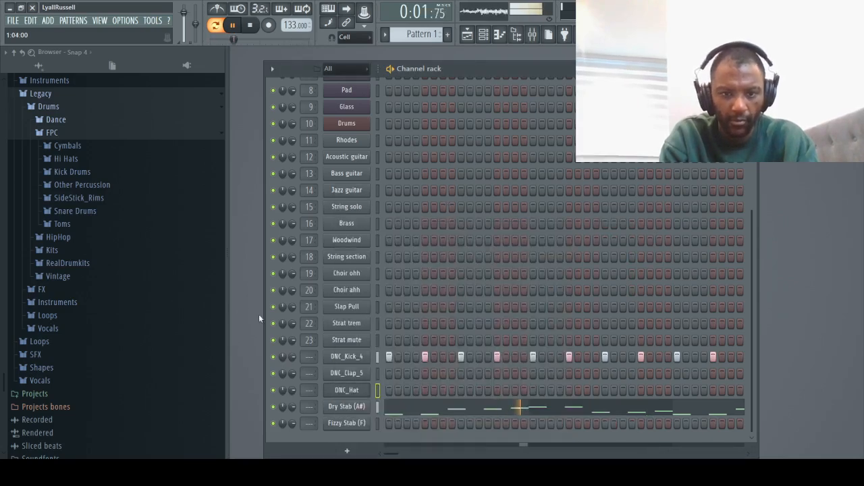
left_click(274, 358)
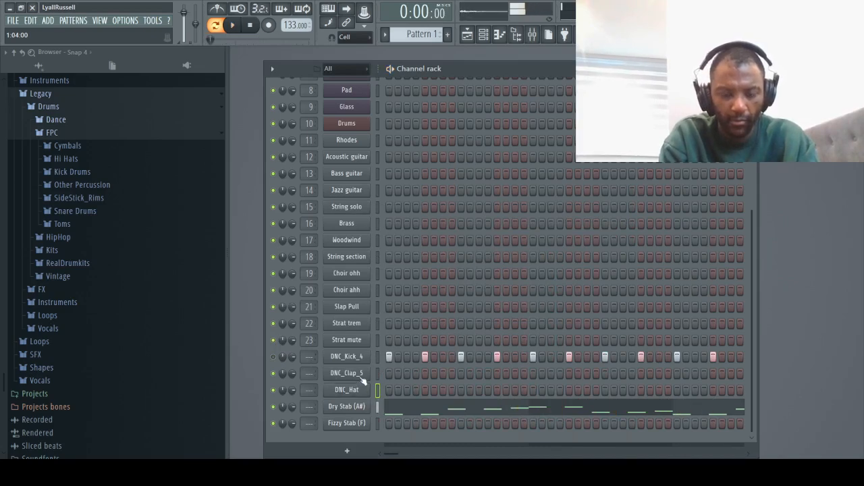
Load AC_125_Top_44.wav into the DNC_Clap_5 channel with Normalize switched off while the pattern plays.
left_click(361, 378)
key("space")
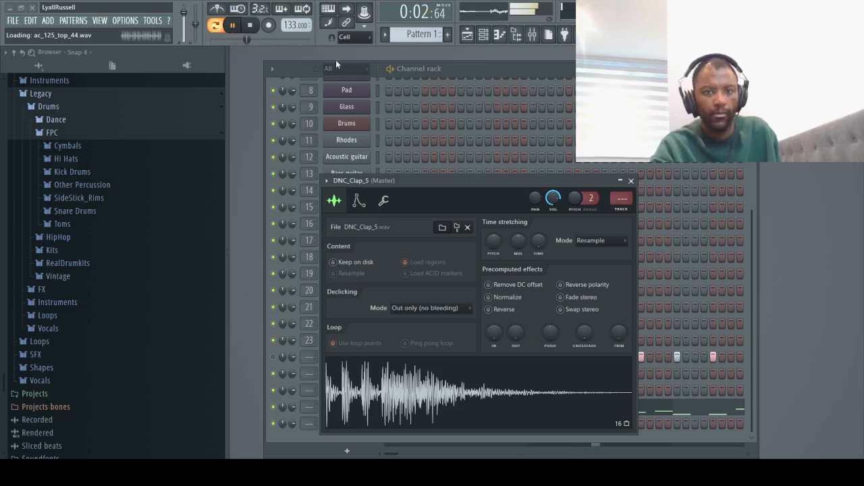
left_click(489, 298)
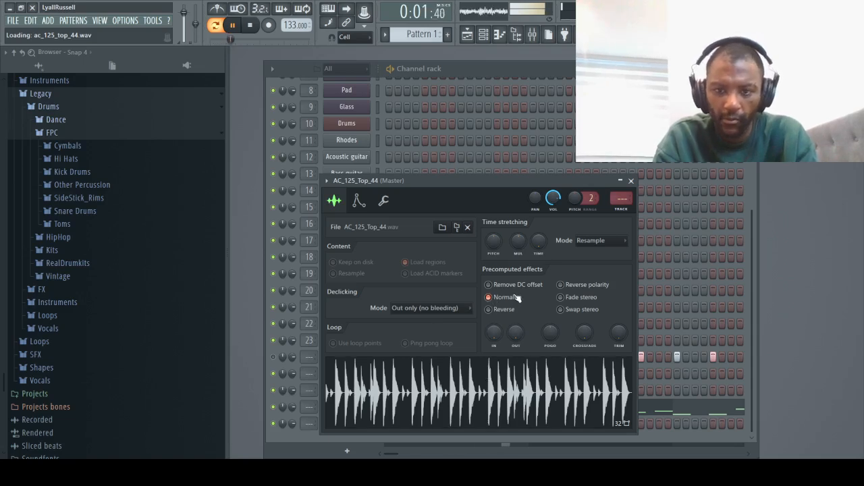
left_click(517, 299)
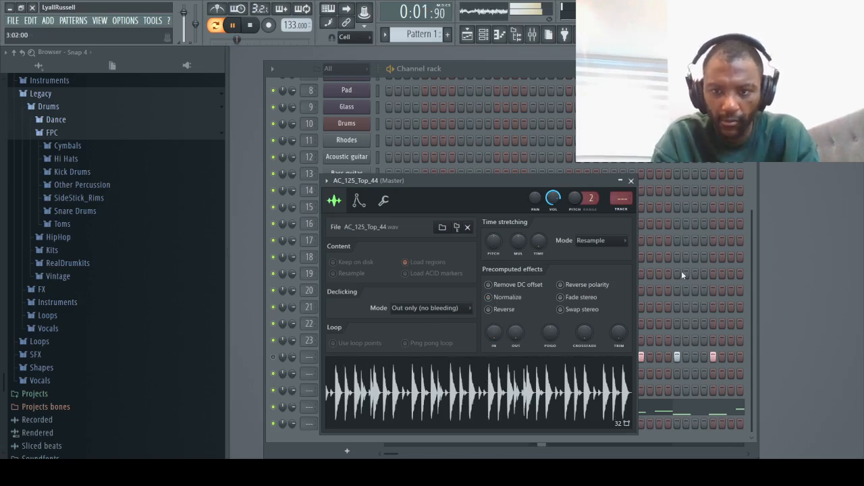
left_click(263, 424)
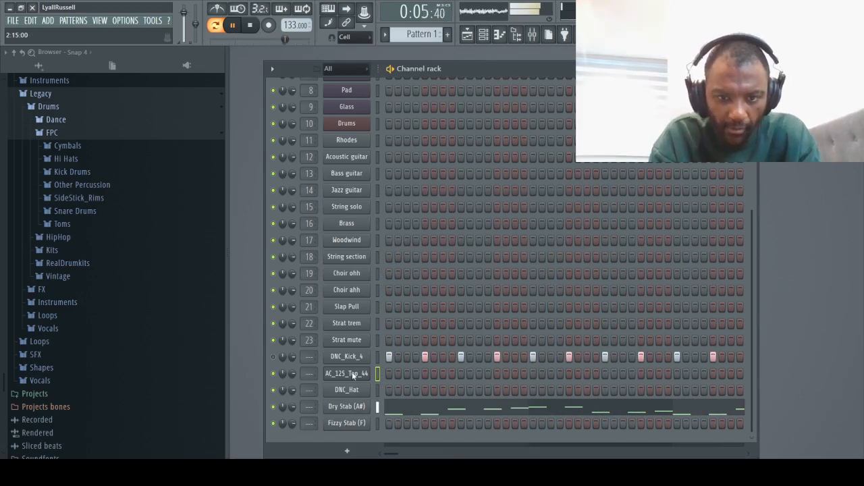
Draw a two-bar C5 note from the start of bar 1 in AC_125_Top_44's piano roll and listen to it with the melody.
key("F7")
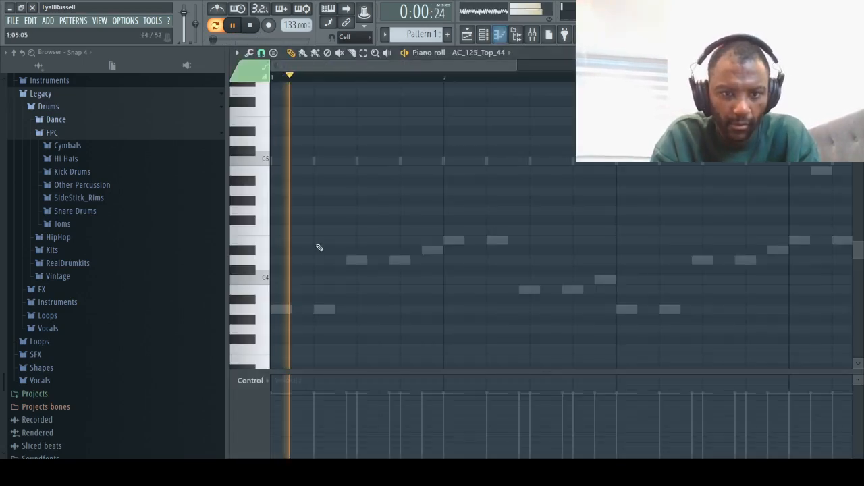
left_click(275, 163)
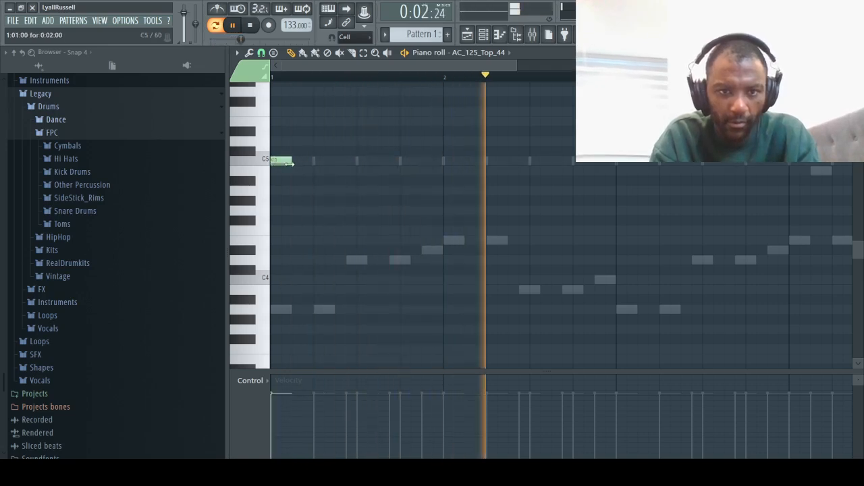
left_click_drag(290, 162, 613, 162)
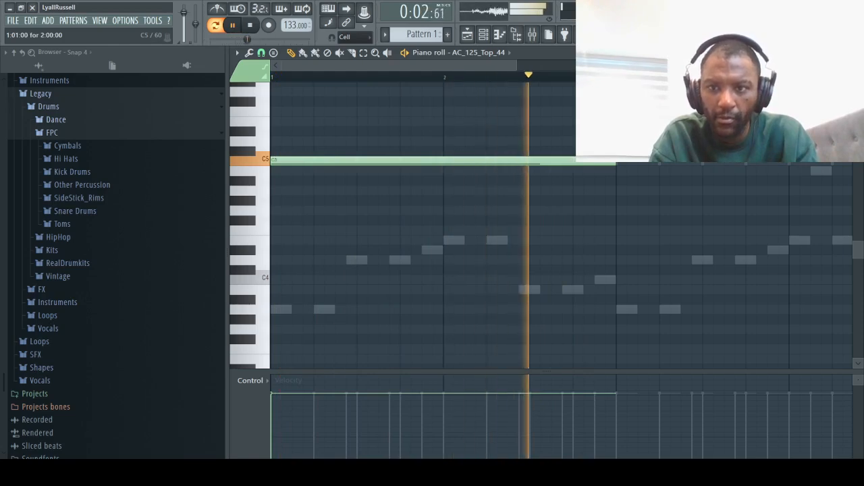
key("space")
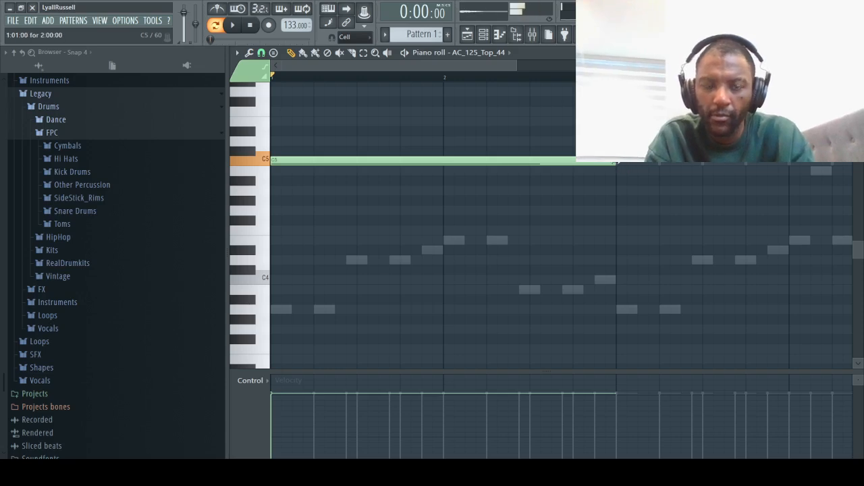
key("space")
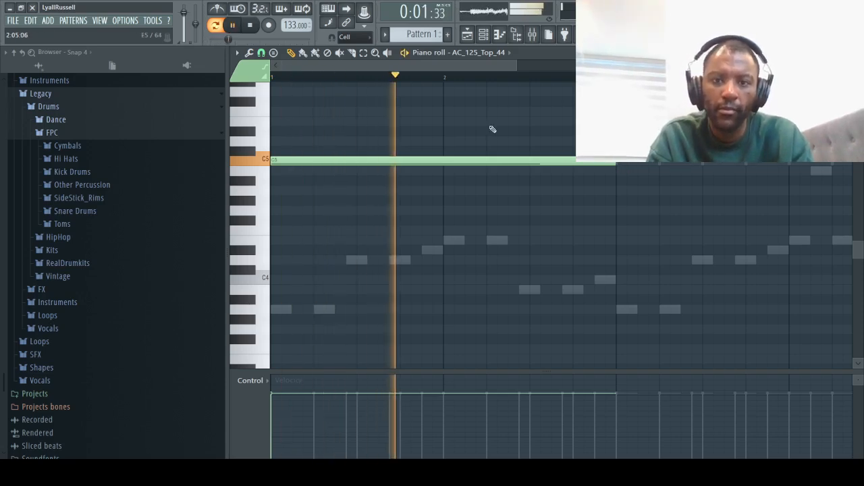
left_click(493, 128)
right_click(493, 133)
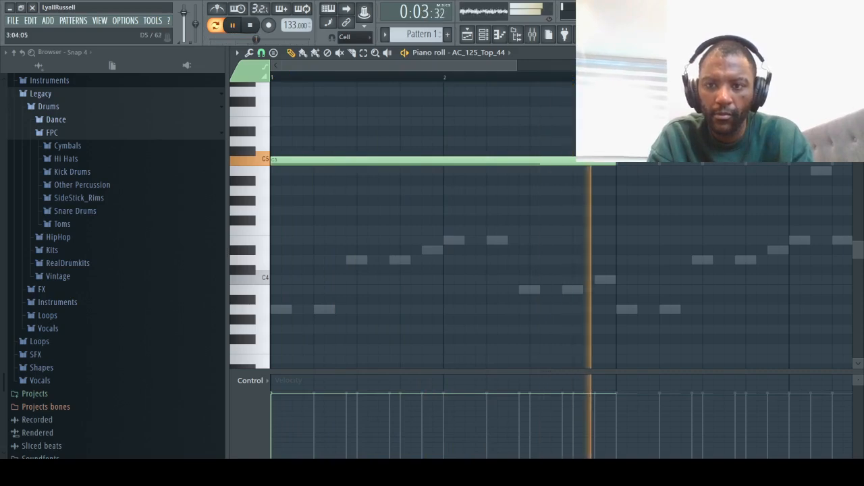
key("space")
Set the AC_125_Top_44 channel's time stretching mode to Auto.
key("F6")
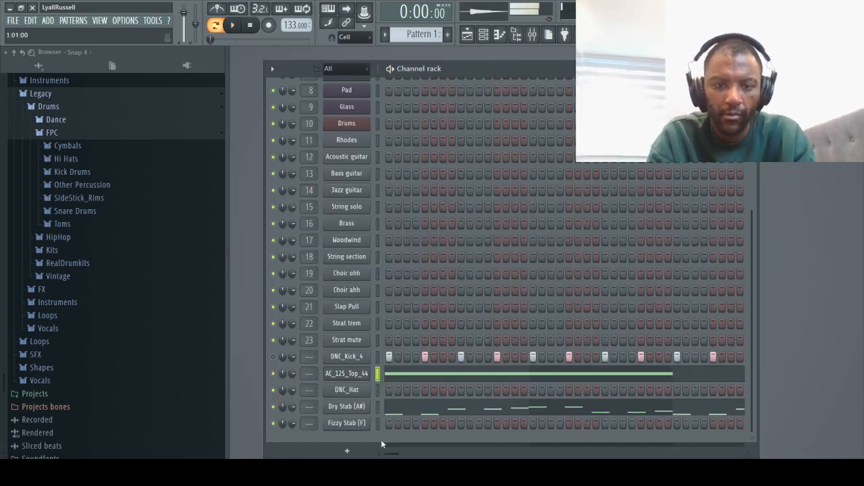
left_click(359, 375)
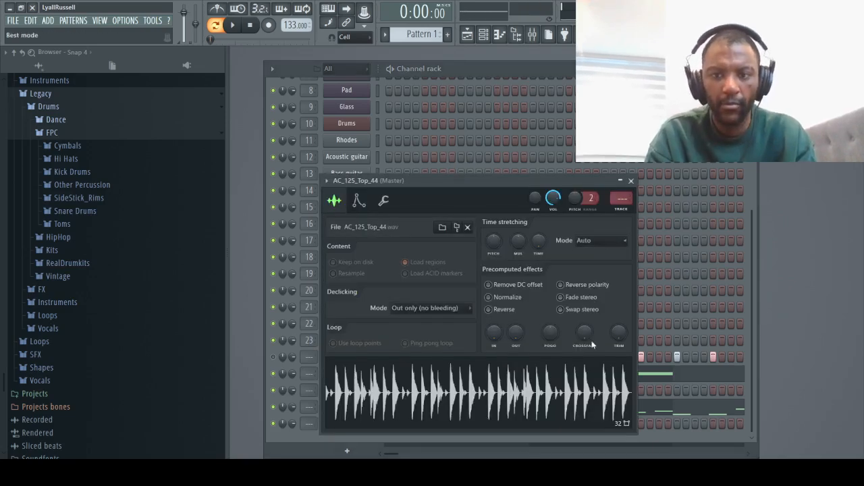
Adjust AC_125_Top_44's stretch time by ear against the playing pattern, then close the channel's sample settings.
key("space")
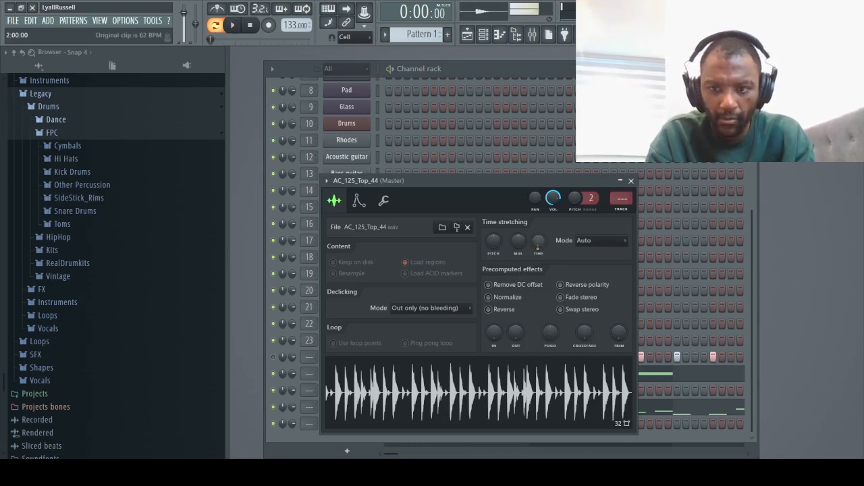
left_click(538, 248)
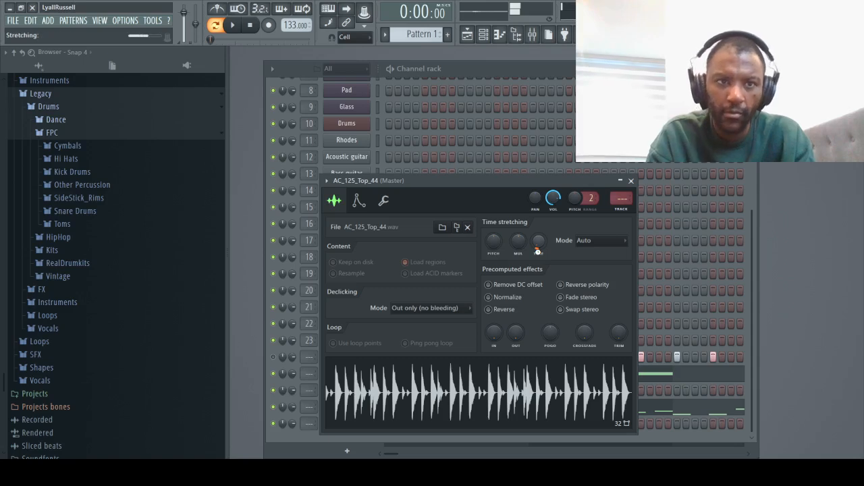
key("space")
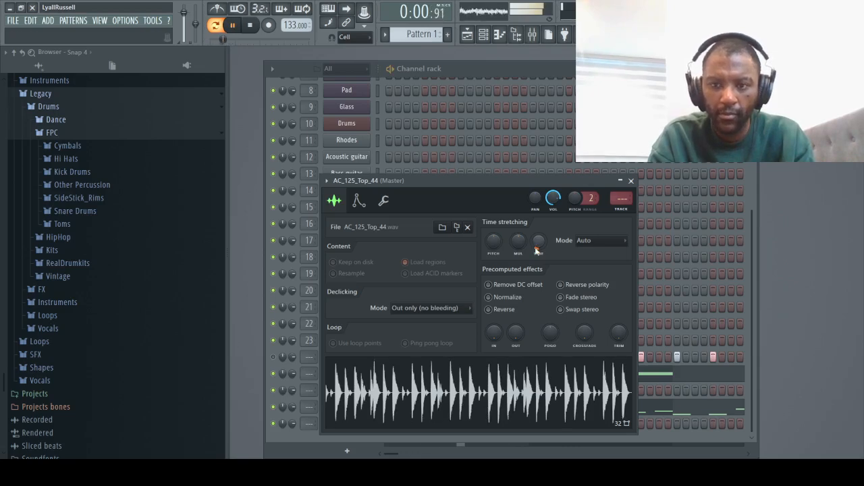
left_click_drag(537, 248, 536, 248)
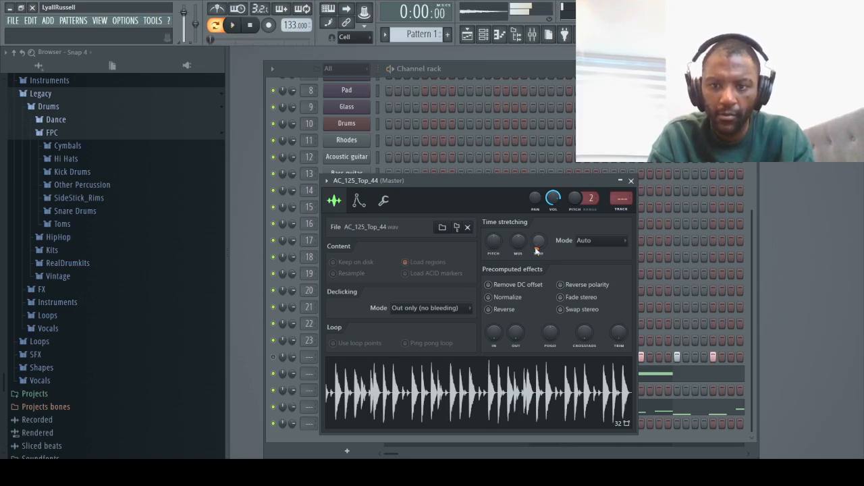
key("space")
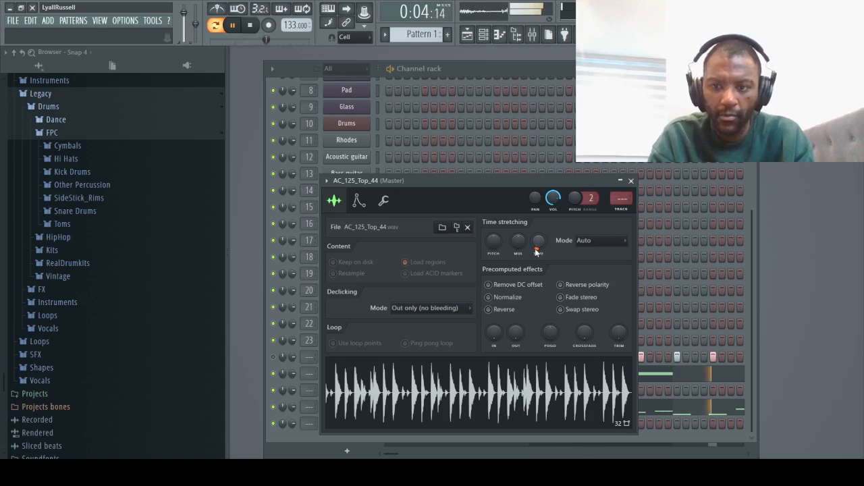
key("space")
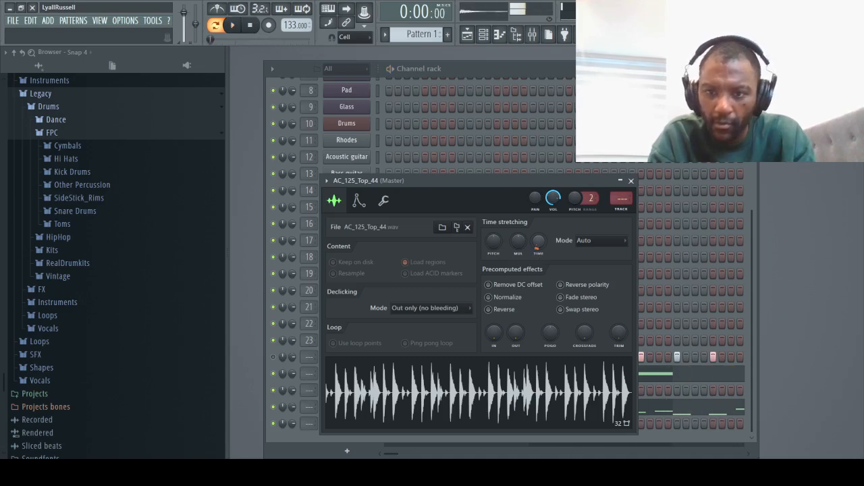
key("space")
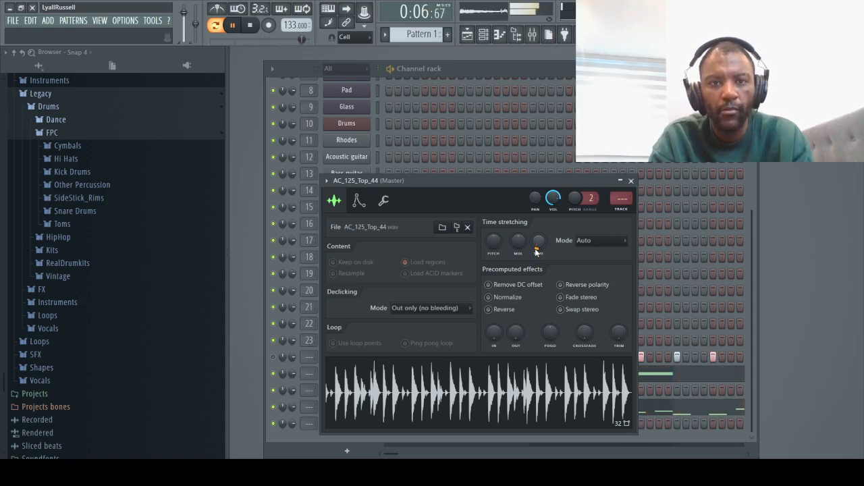
left_click(631, 181)
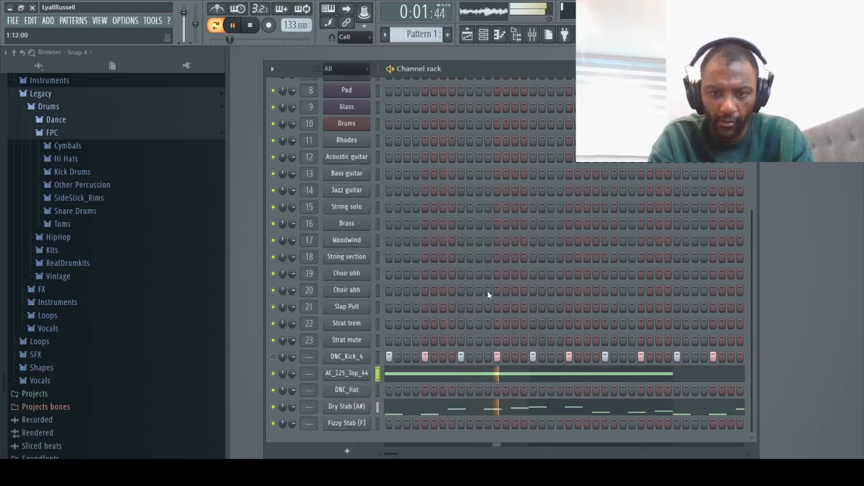
Unmute DNC_Kick_4, fill bars 3 and 4 of AC_125_Top_44's piano roll with a C5 note, and listen to the pattern.
key("space")
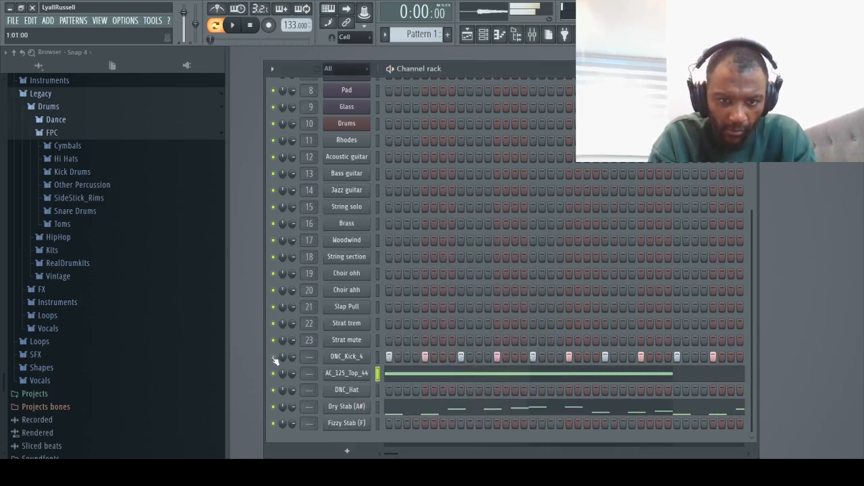
key("F7")
key("space")
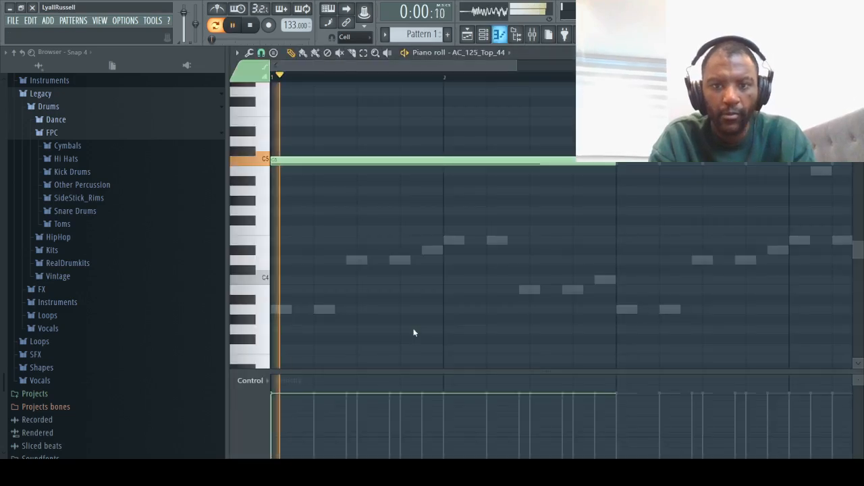
left_click_drag(485, 63, 547, 70)
key("space")
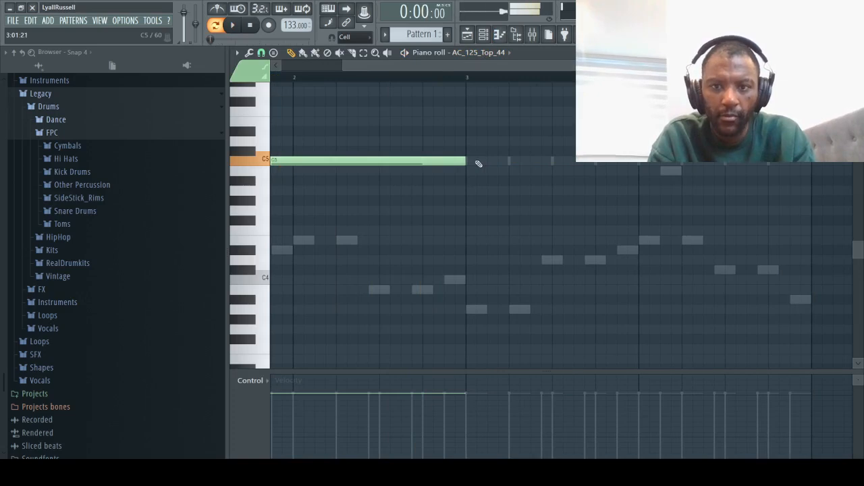
left_click_drag(473, 164, 811, 165)
key("space")
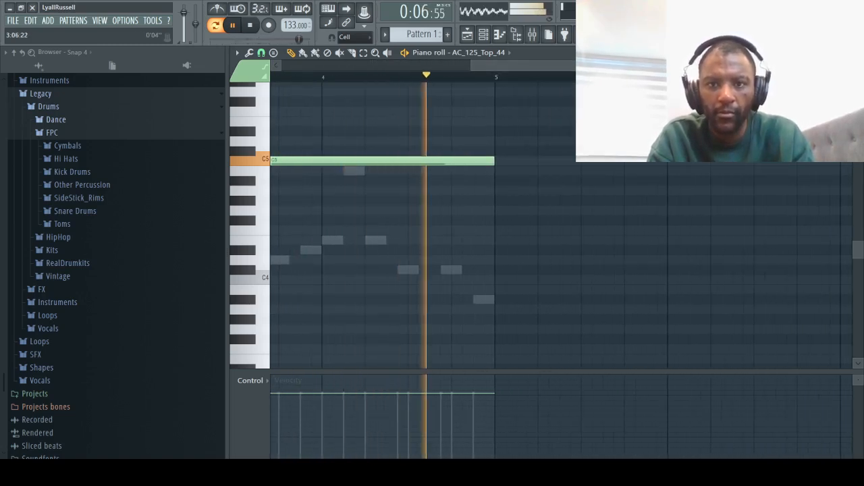
key("F6")
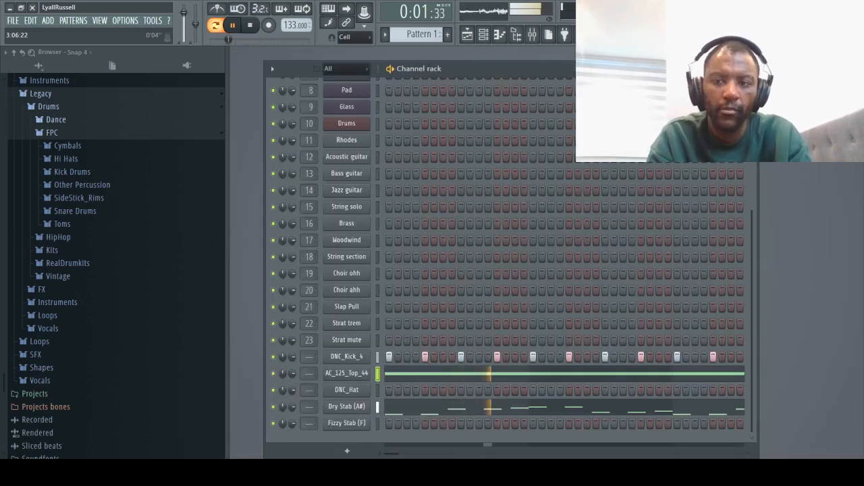
scroll(745, 341, "down", 1)
scroll(744, 341, "up", 1)
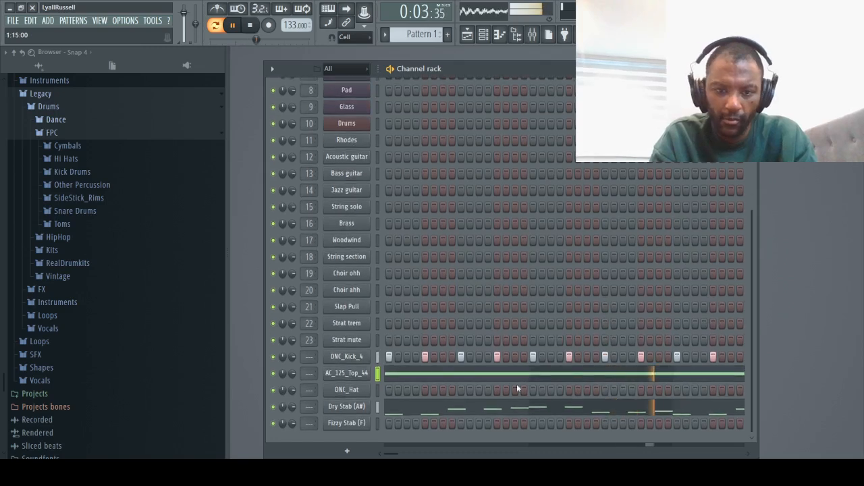
In the Fizzy Stab (F) piano roll, place D4 notes two steps long at steps 1 and 8 of bar 1.
left_click(348, 424)
key("F7")
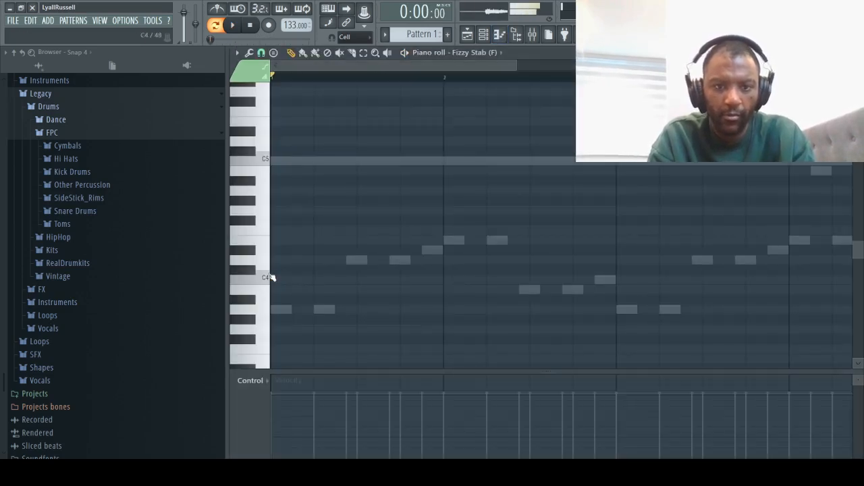
mouse_move(270, 276)
left_mouse_down()
mouse_move(267, 298)
mouse_move(269, 244)
mouse_move(269, 263)
left_mouse_up()
left_click(277, 260)
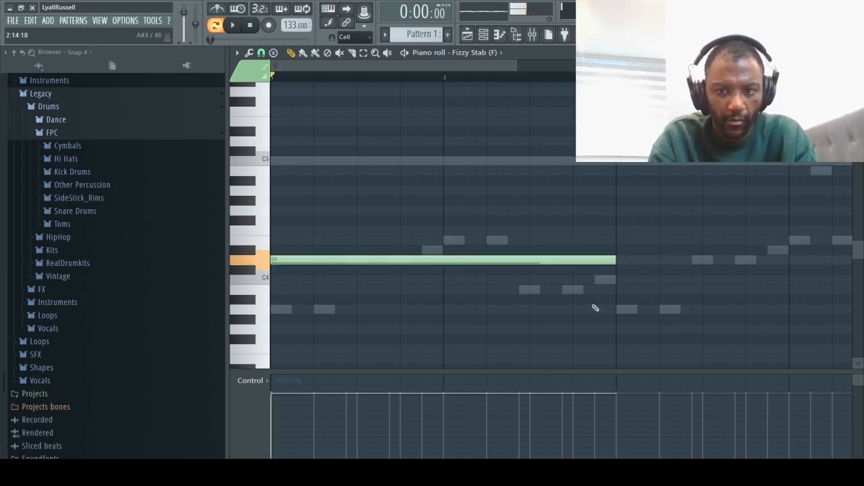
left_click_drag(611, 262, 285, 261)
left_click(274, 263)
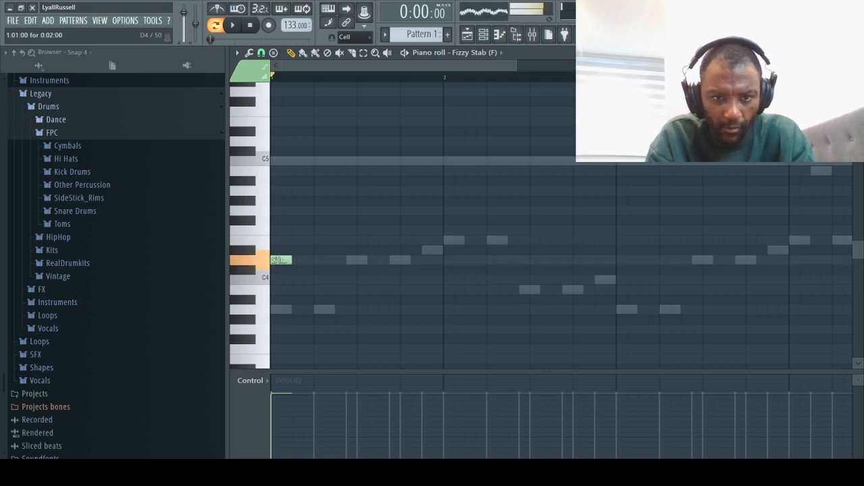
key("space")
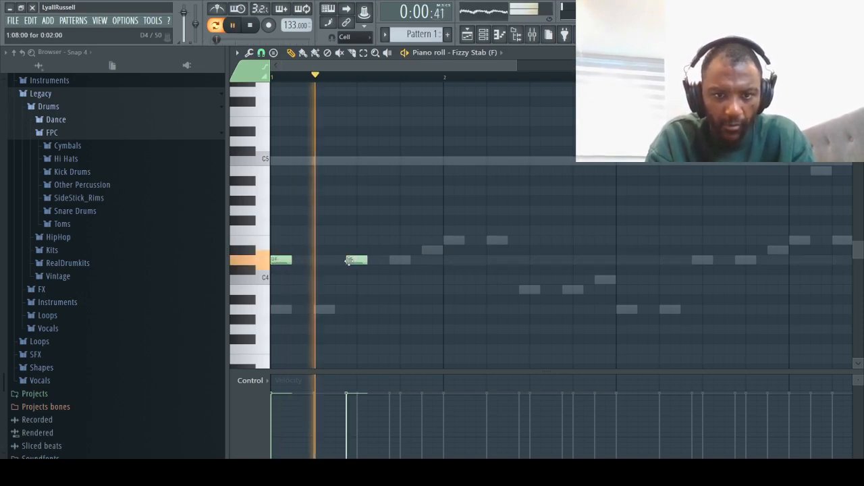
key("space")
Try an F4 note at step 13 of bar 1 and replace it with a two-step G4 note.
left_click(405, 231)
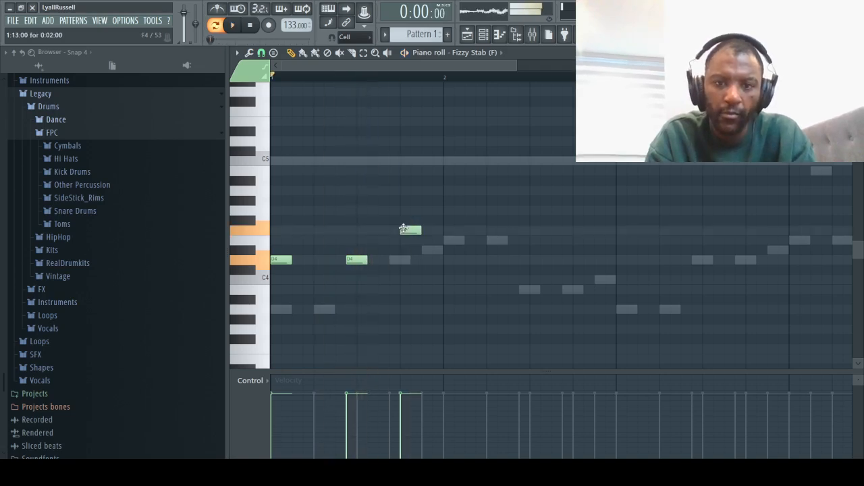
right_click(405, 231)
left_click(403, 212)
right_click(404, 212)
left_click(405, 212)
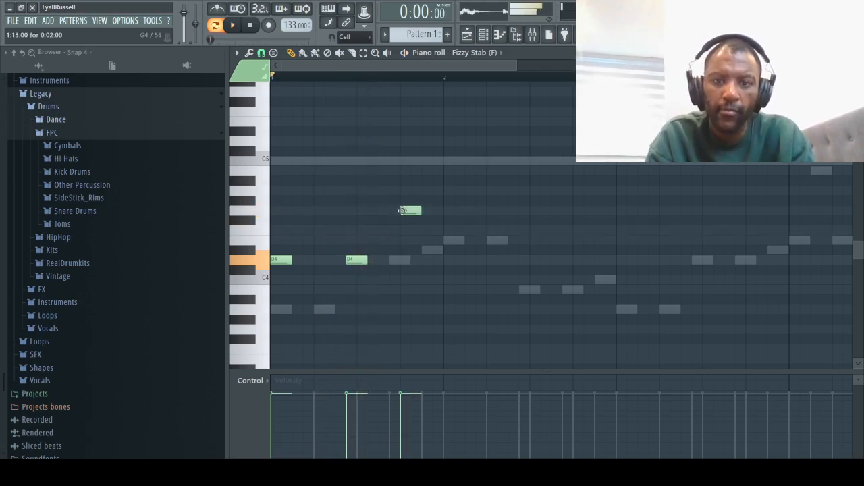
Add a second two-step G4 note at step 16 of bar 1, comparing the phrase with and without it.
left_click(436, 212)
key("space")
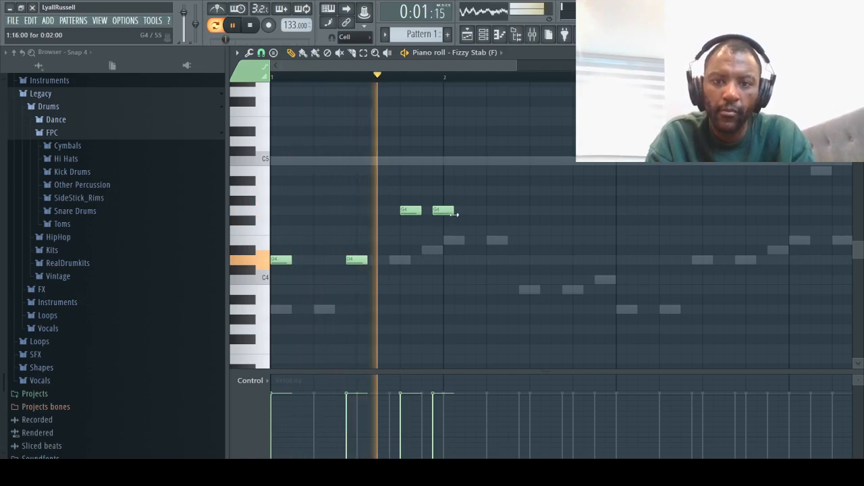
key("space")
right_click(446, 210)
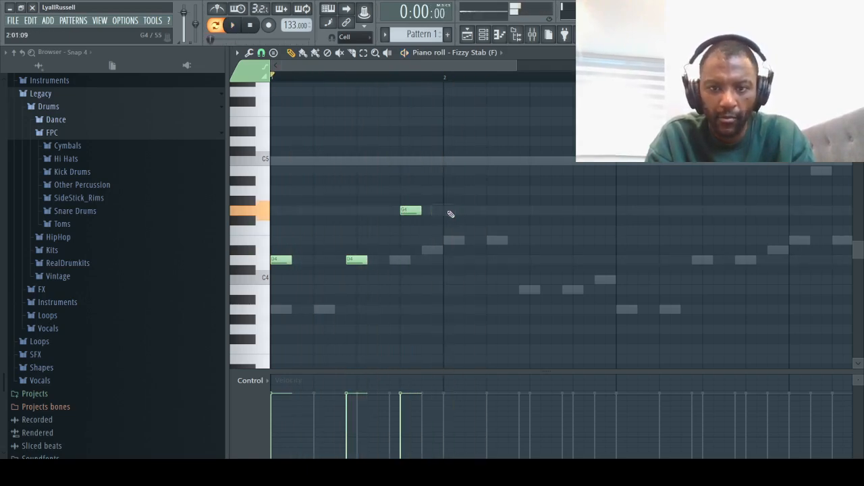
key("space")
left_click(443, 211)
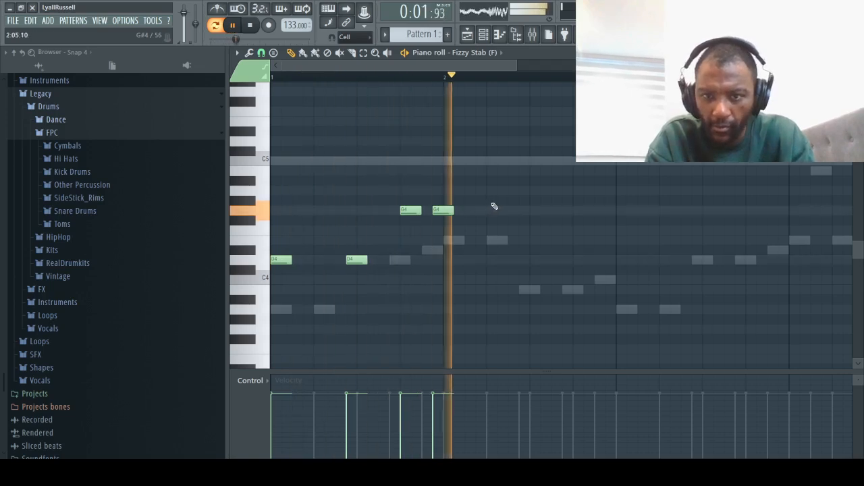
Place two-step G#4 notes at steps 5 and 8 of bar 2 and listen to them with the melody.
key("space")
key("space")
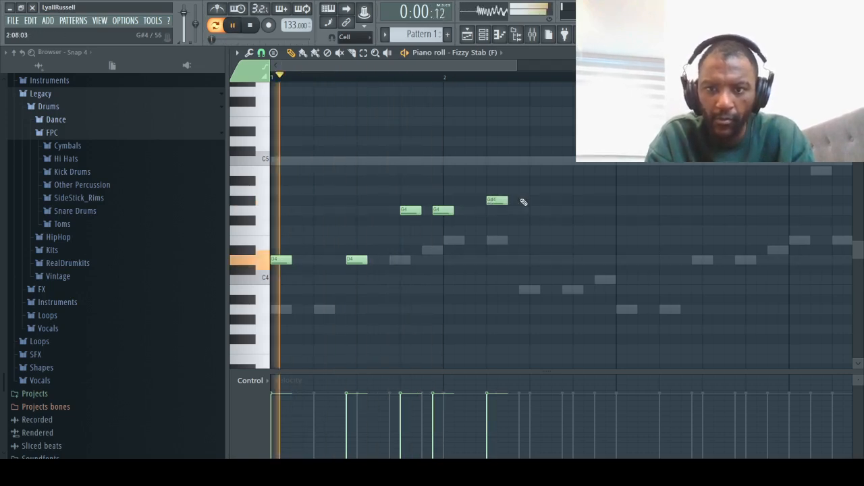
left_click(522, 200)
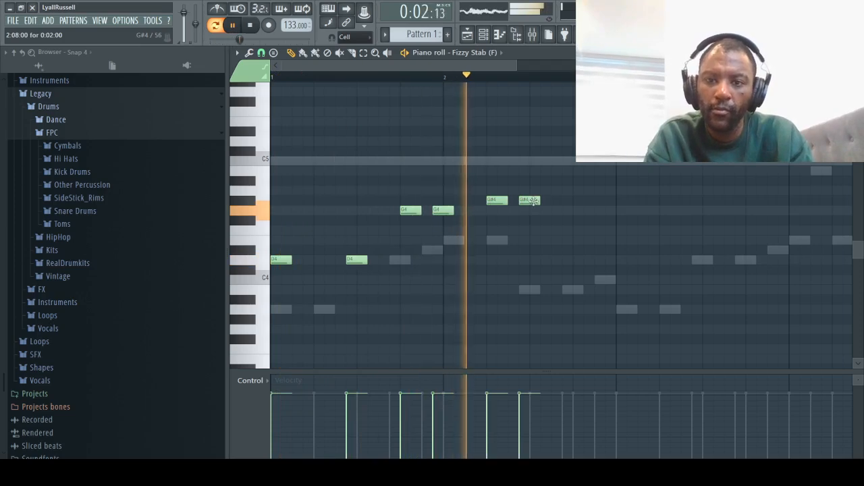
key("space")
right_click(538, 202)
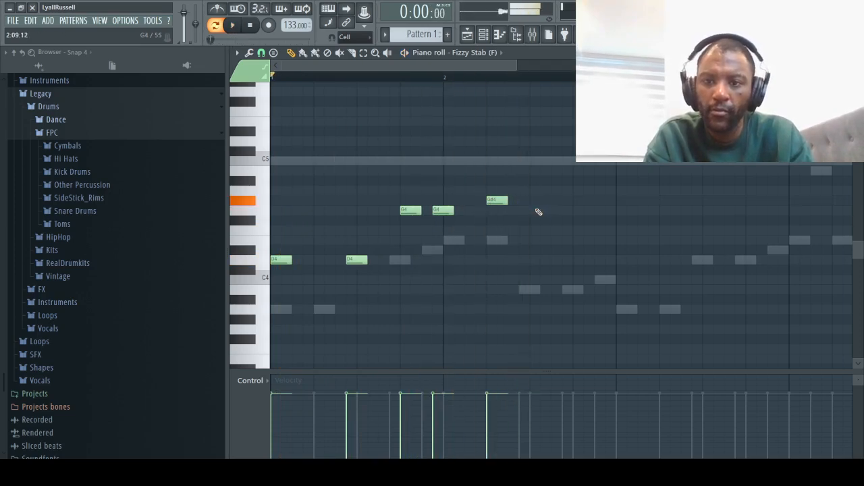
left_click(525, 201)
Place two-step A4 notes at steps 12 and 15 of bar 2 and play the phrase.
left_click(557, 190)
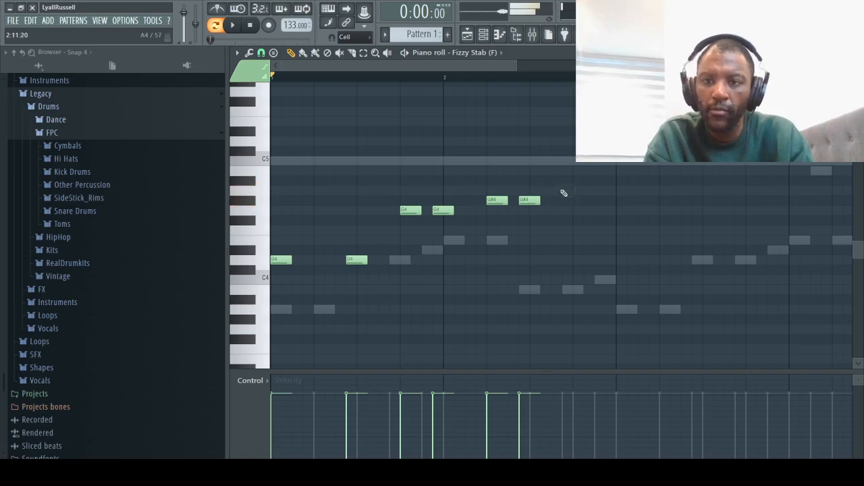
left_click(565, 191)
left_click(597, 192)
key("space")
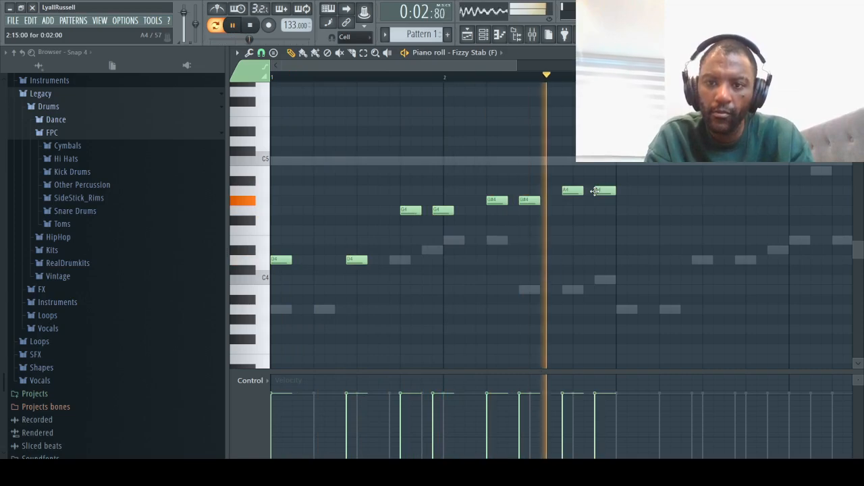
key("space")
Shorten the A4 note at step 12 of bar 2 to one step and replace the step 15 note with a one-step A4 at step 16.
right_click(612, 191)
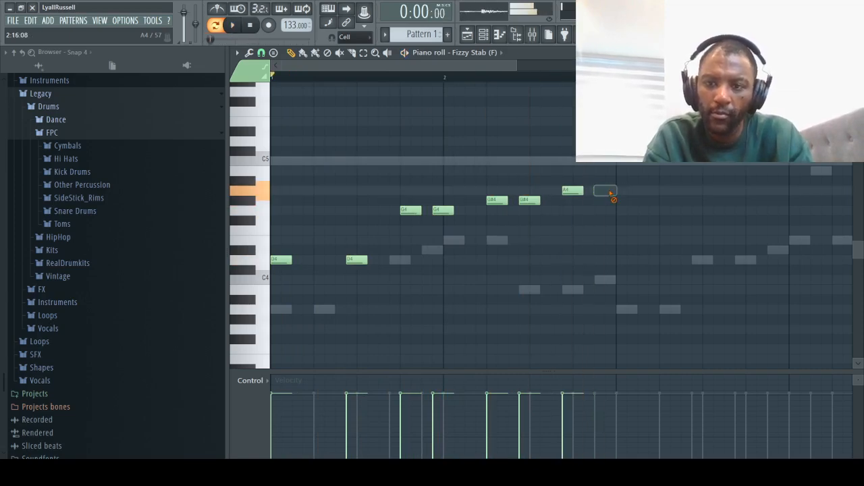
key("space")
left_click_drag(578, 194, 574, 193)
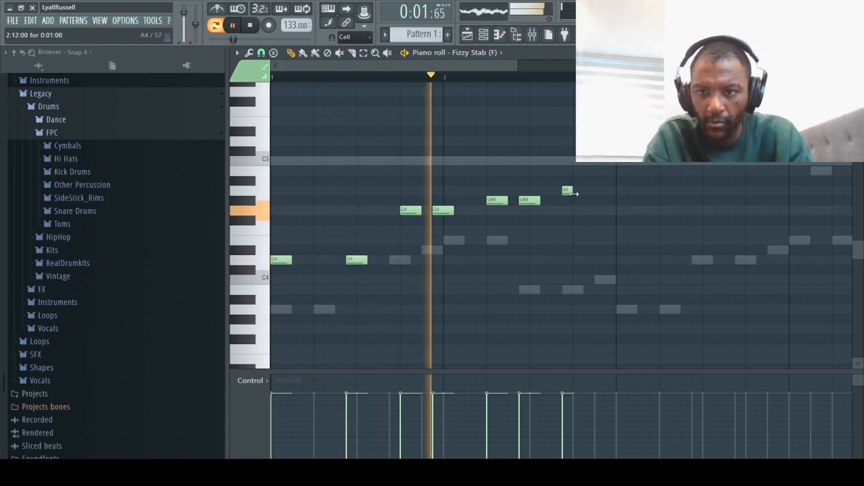
left_click(602, 192)
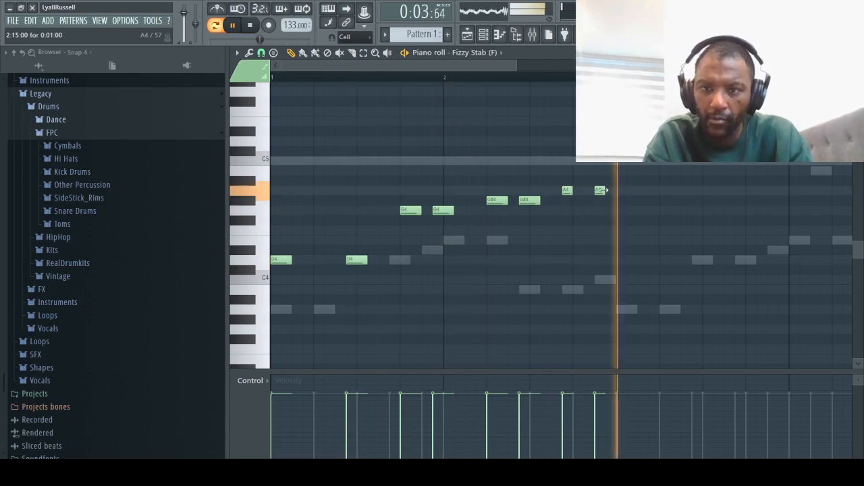
key("space")
right_click(600, 191)
left_click(610, 192)
Copy the whole two-bar Fizzy Stab phrase, paste it from the start of bar 3, and play it back.
key("ctrl+a")
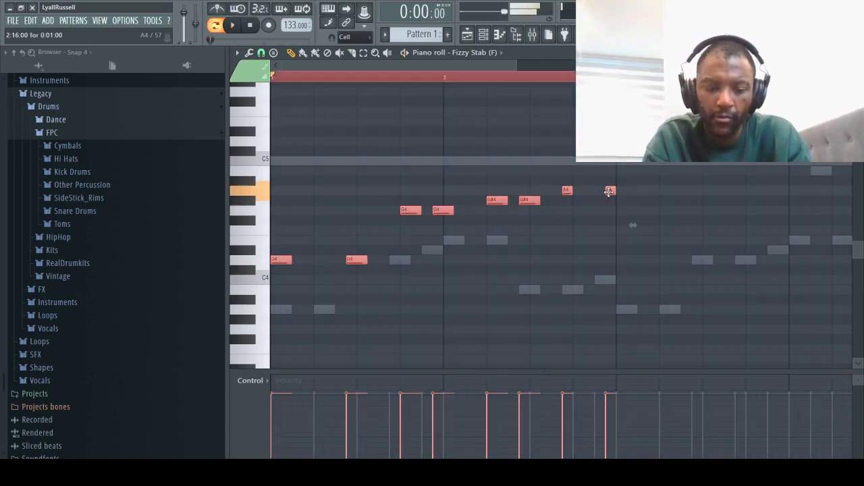
key("space")
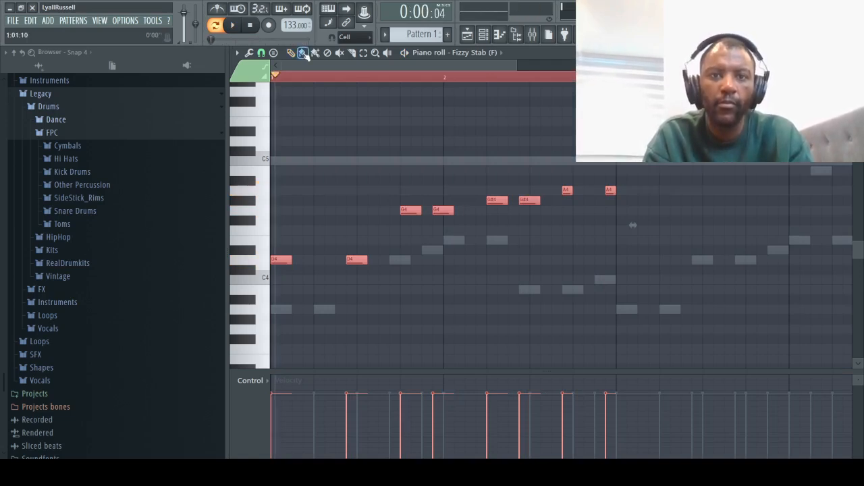
left_click_drag(313, 64, 403, 67)
left_click(397, 77)
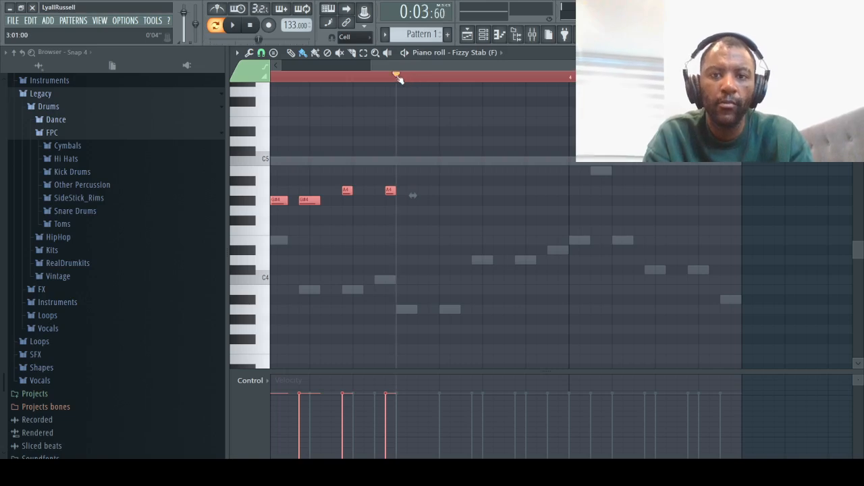
key("ctrl+v")
key("space")
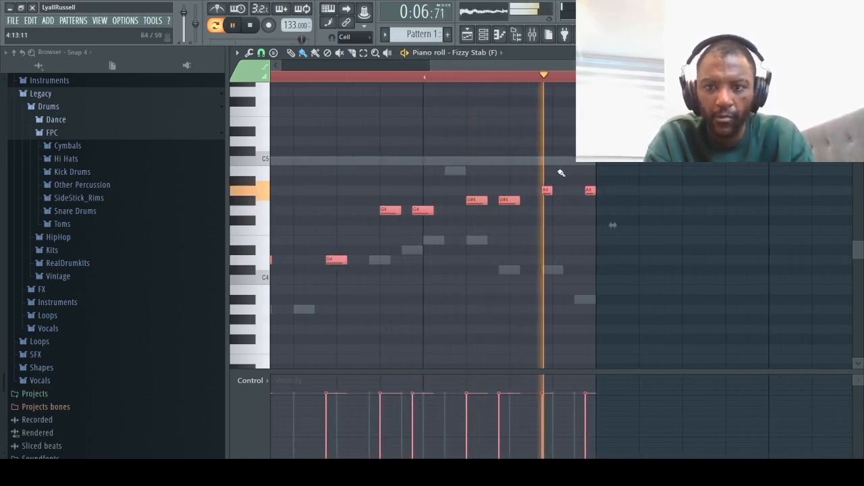
Play the four-bar Fizzy Stab phrase from its start, then stop playback.
left_click(579, 172)
right_click(579, 171)
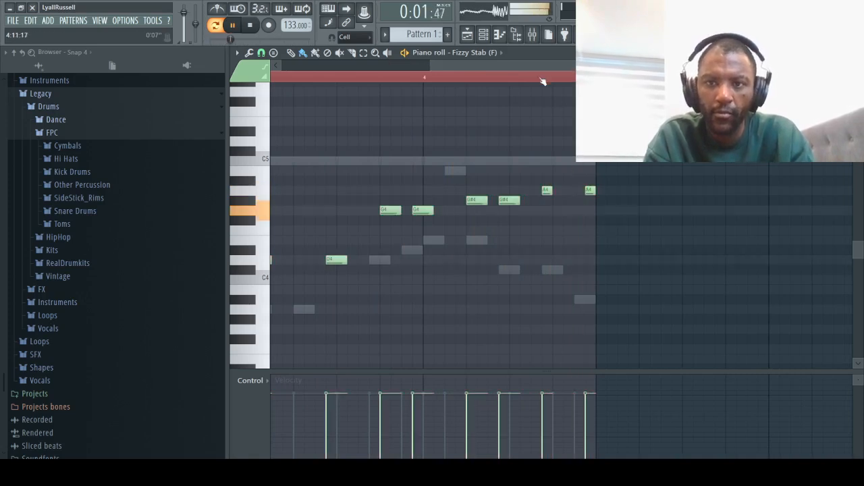
key("space")
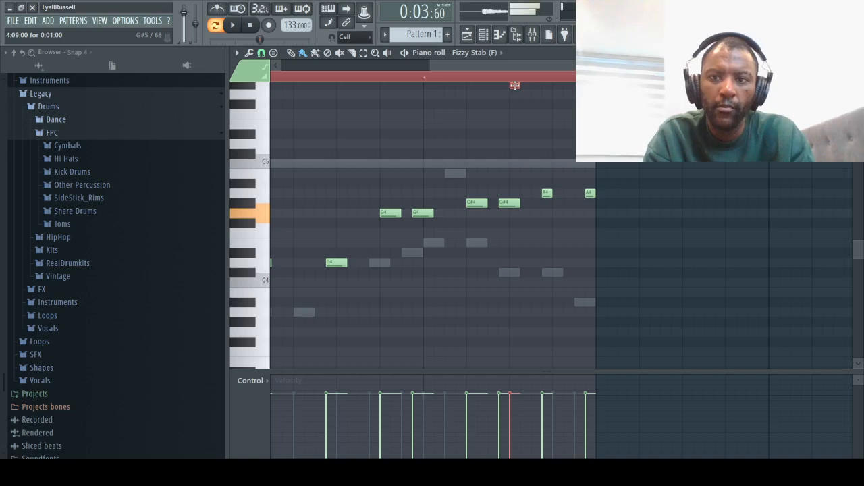
right_click(512, 85)
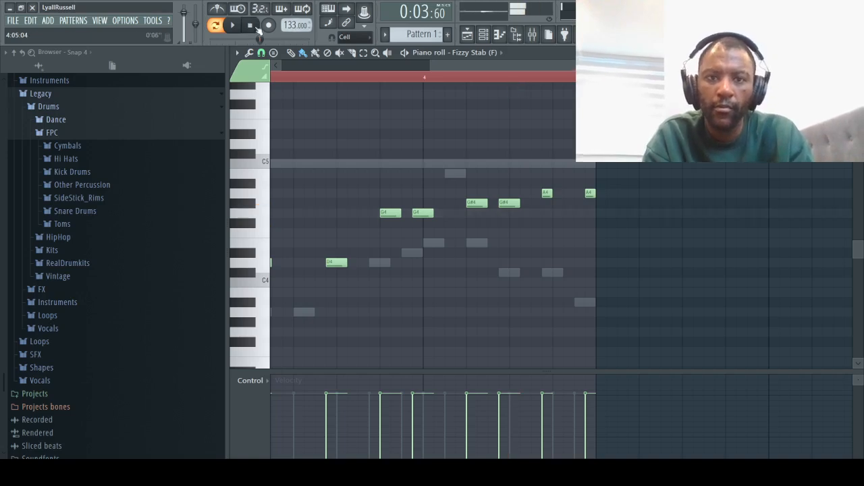
left_click(251, 26)
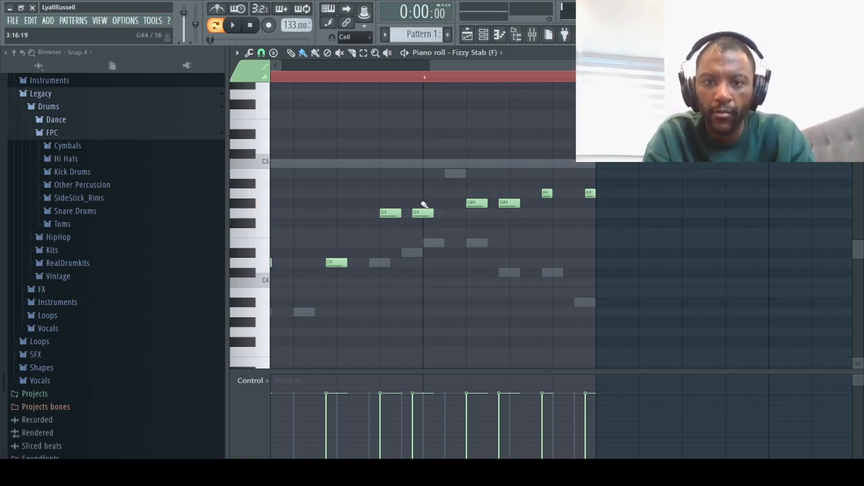
Replace the A4 at step 12 of bar 4 with a one-step A#4 and delete the A4 at step 16.
right_click(473, 204)
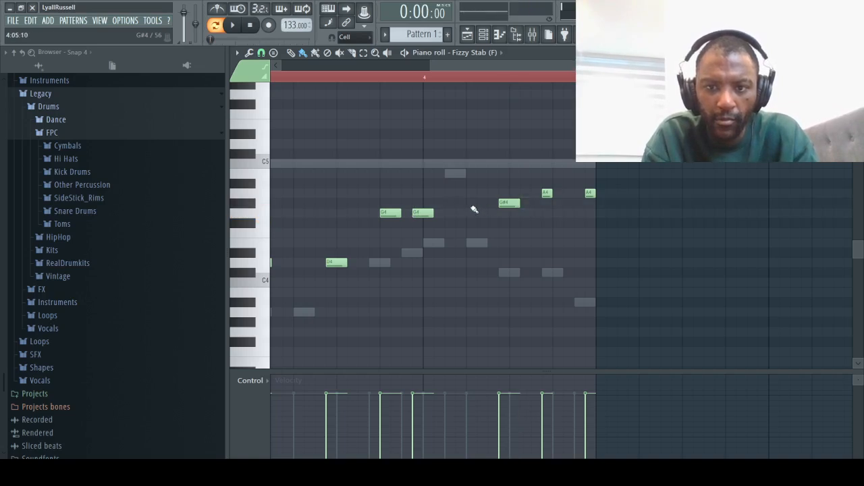
right_click(547, 193)
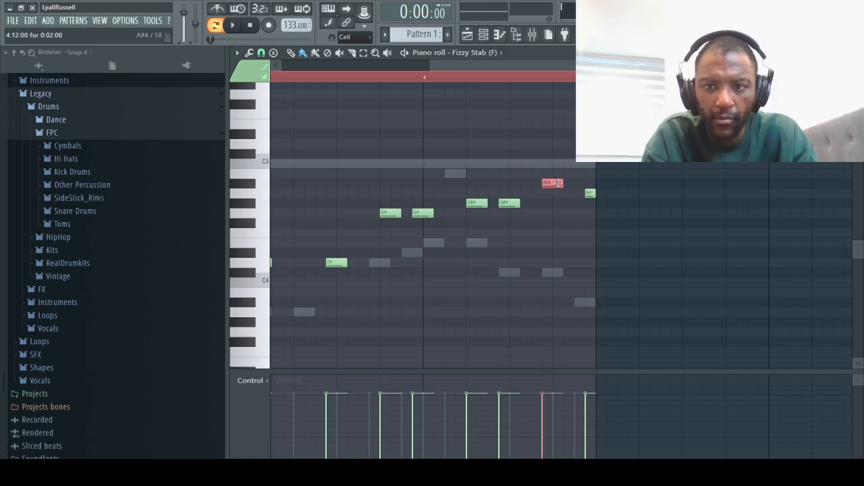
key("space")
right_click(591, 194)
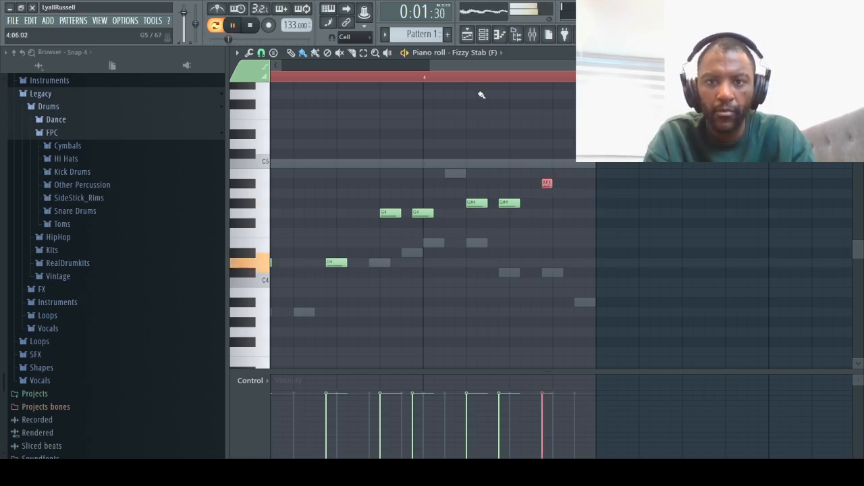
Set the playback start to step 5 of bar 4 and listen to the phrase ending from there.
left_click(466, 76)
key("space")
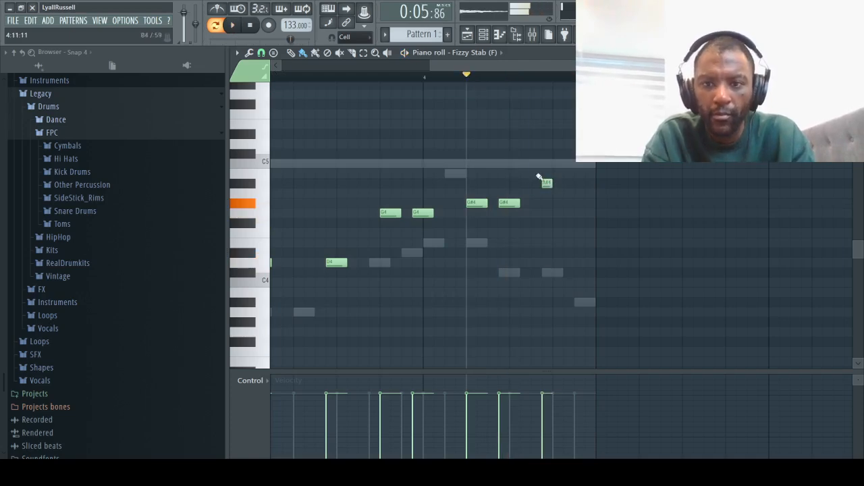
key("space")
key("space")
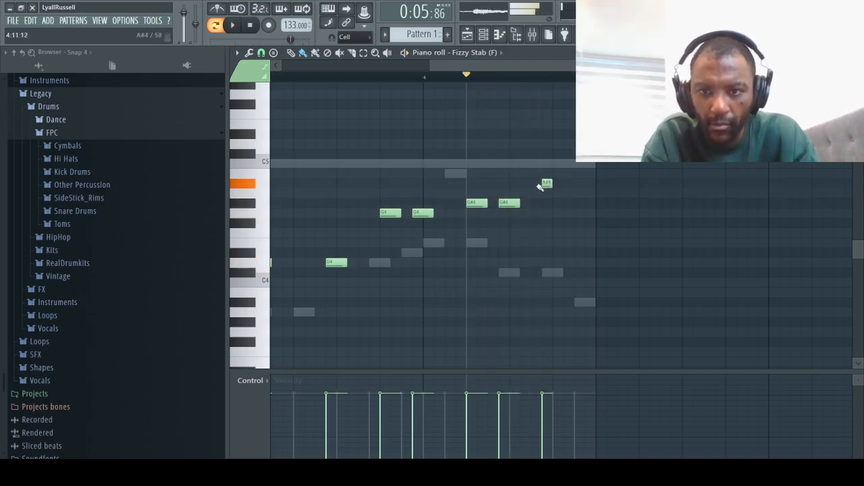
Try a one-step B4 in place of the A#4, first at step 11 and then at step 12 of bar 4, auditioning each.
left_click(535, 173)
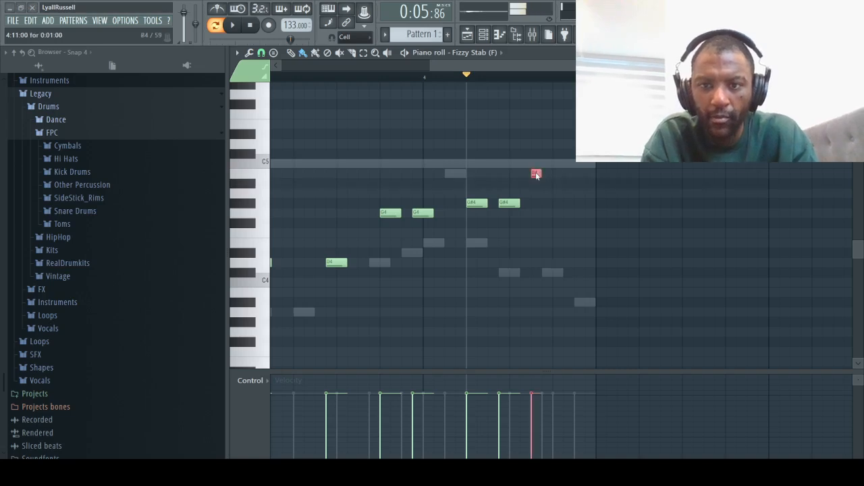
key("space")
key("space")
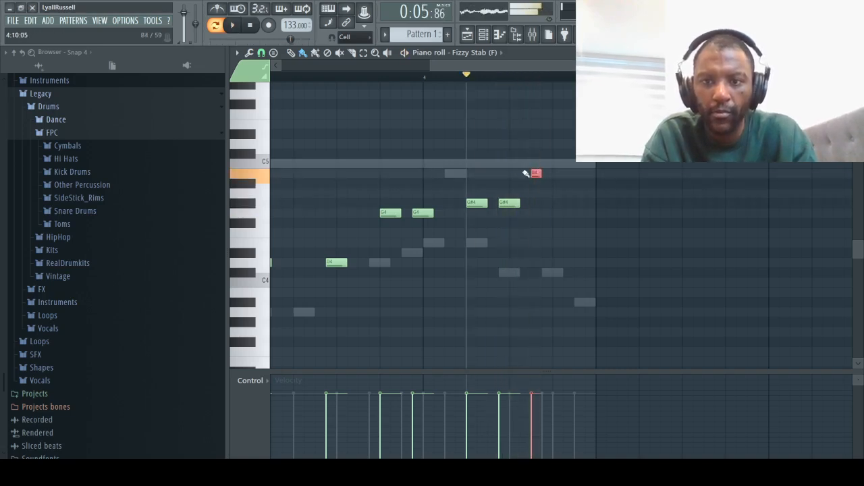
right_click(534, 173)
key("space")
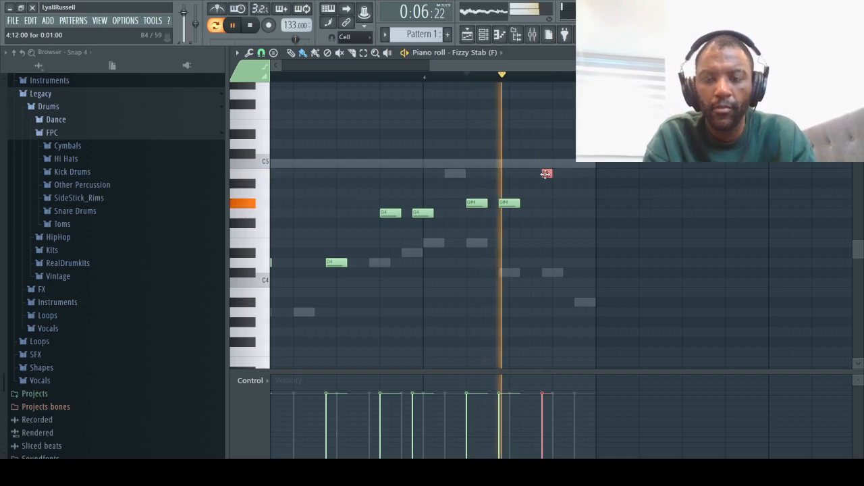
key("space")
Try one-step C5 notes at steps 12 and 14 of bar 4, listen to them, and delete both.
right_click(547, 174)
key("space")
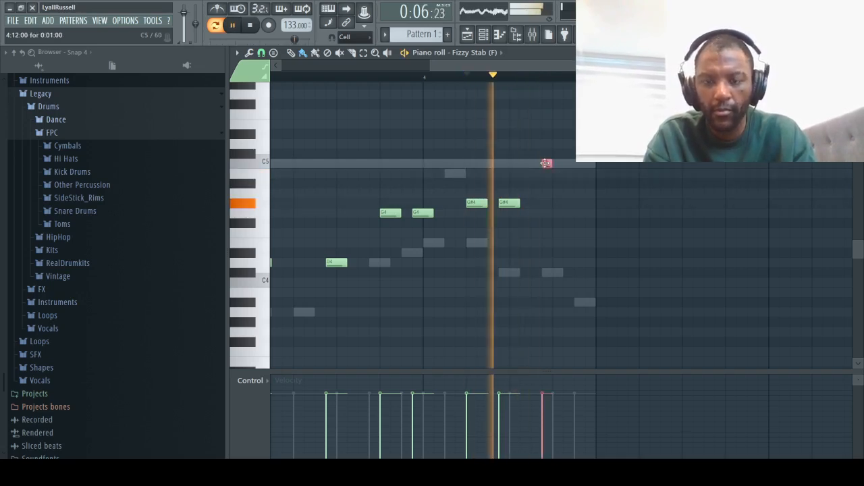
key("space")
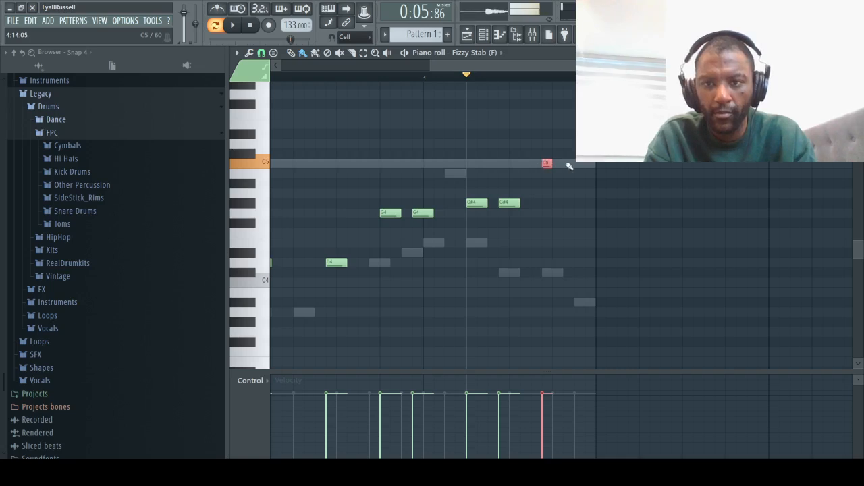
left_click(569, 164)
key("space")
key("space")
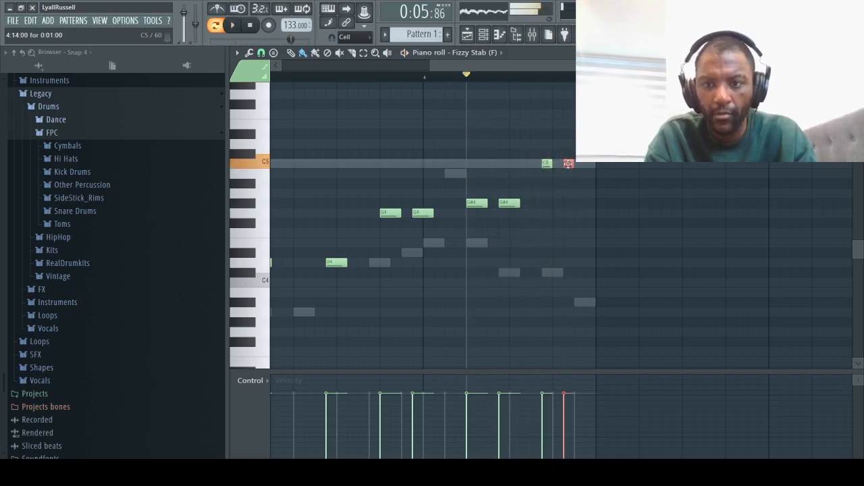
key("space")
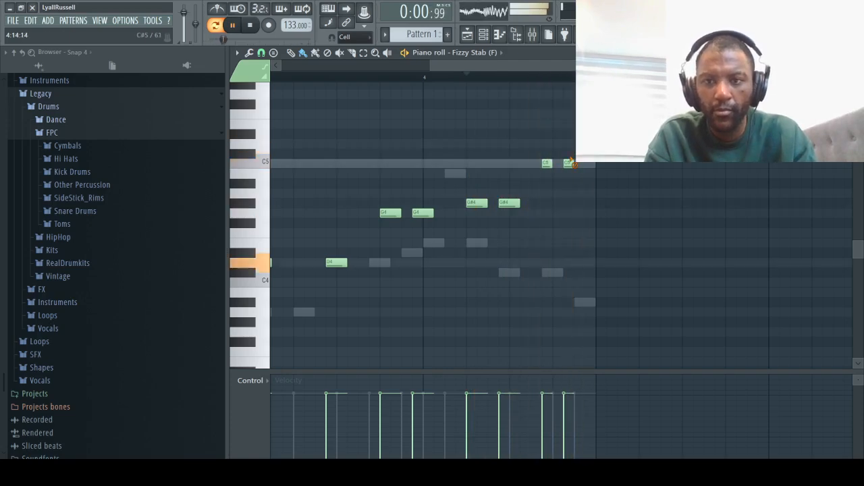
right_click(570, 163)
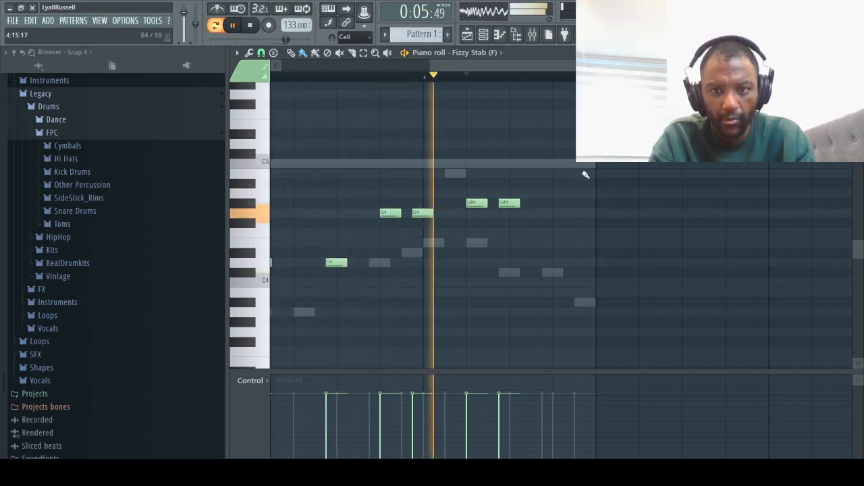
key("space")
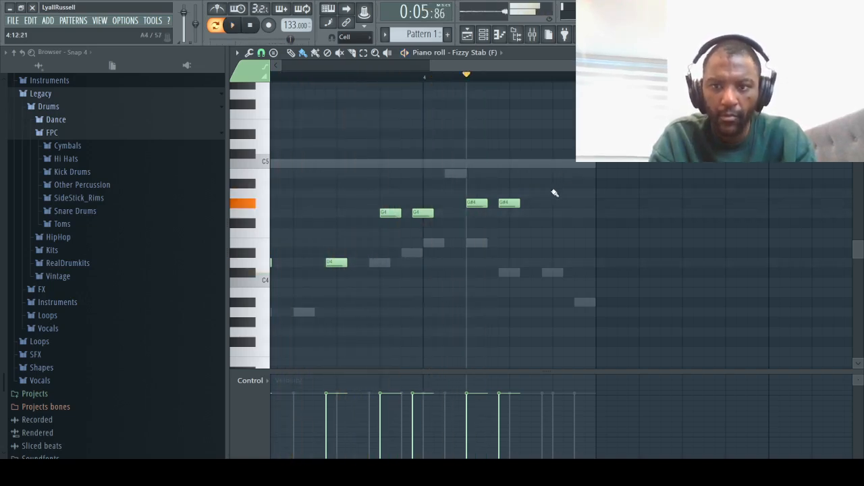
left_click(251, 24)
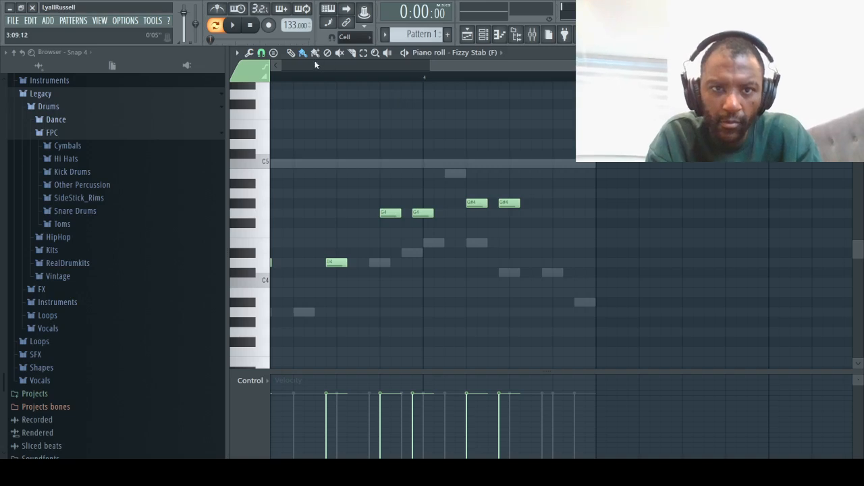
Audition lower pitches, place one-step F4 notes at steps 12 and 16 of bar 4, and play the phrase.
left_click(260, 295)
left_click_drag(268, 286, 270, 236)
left_click(545, 235)
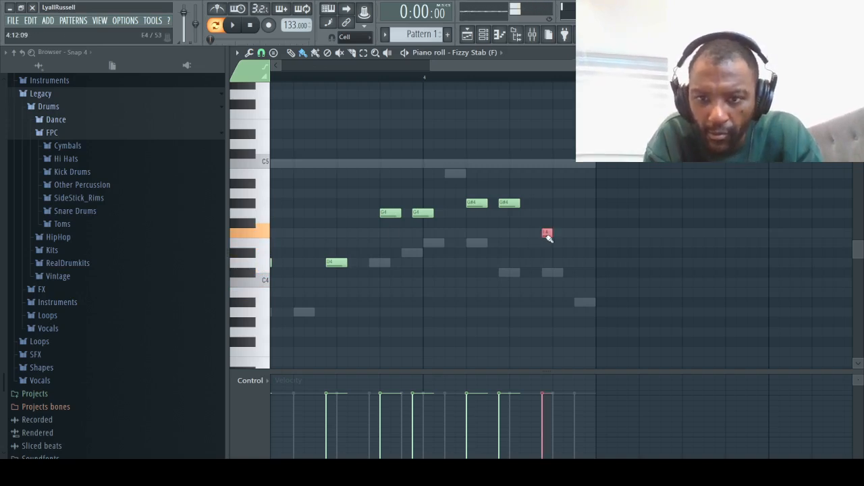
left_click(586, 234)
key("space")
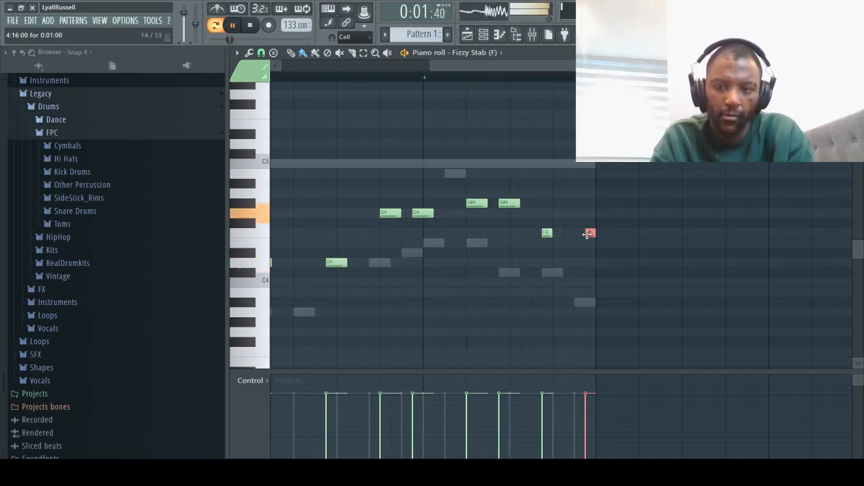
Show the channel rack and toggle the Dry Stab and Fizzy Stab channels during playback to compare the melodies.
key("F7")
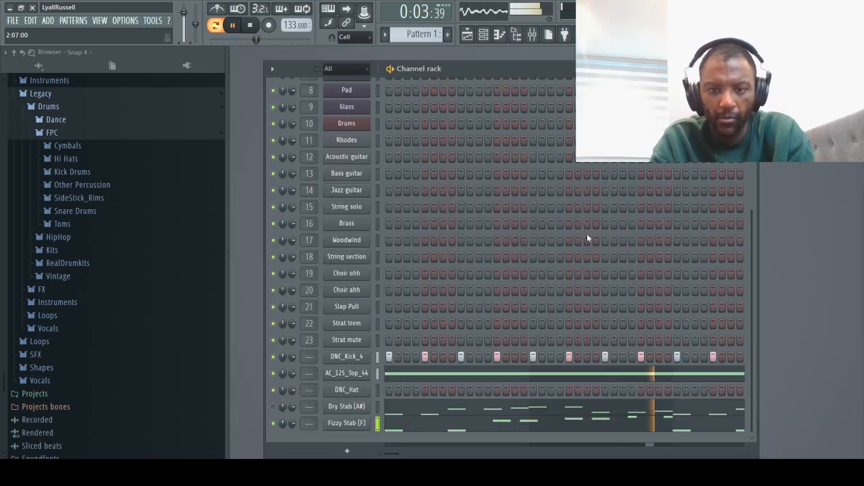
left_click(274, 409)
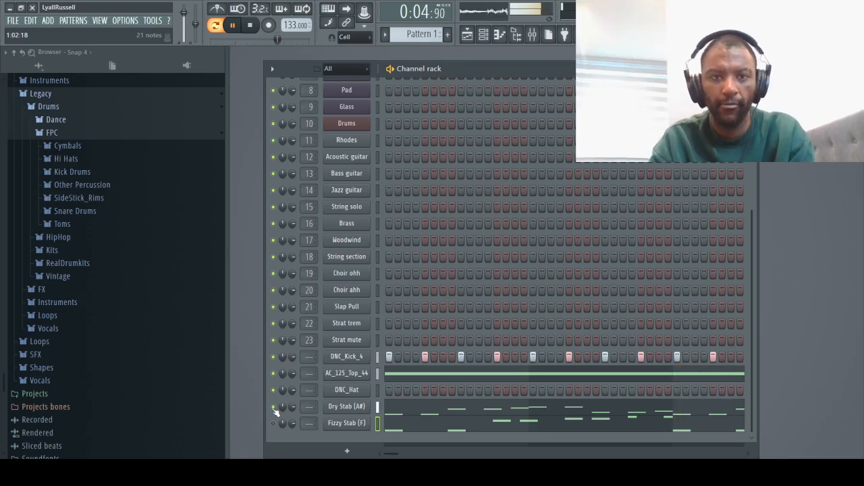
left_click(273, 423)
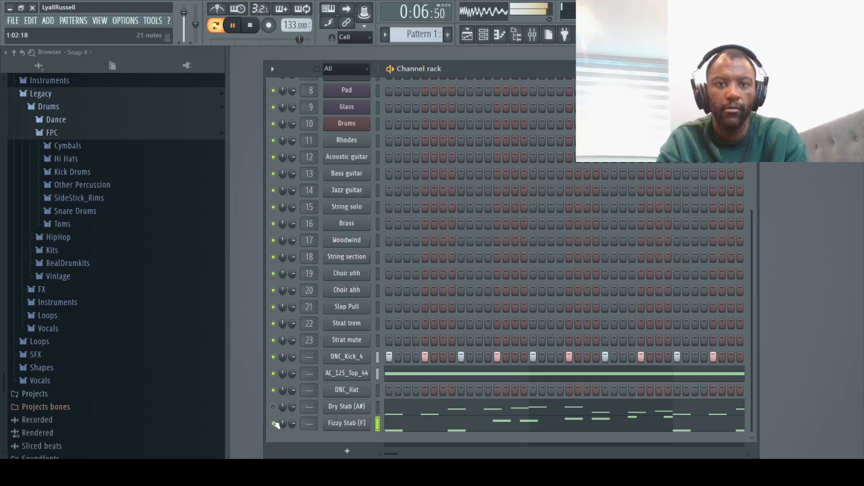
Stop playback and save the project.
key("space")
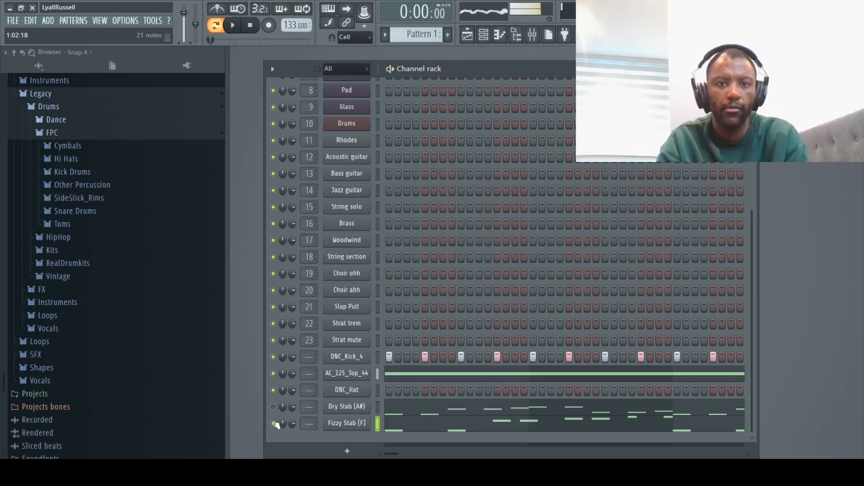
left_click(248, 26)
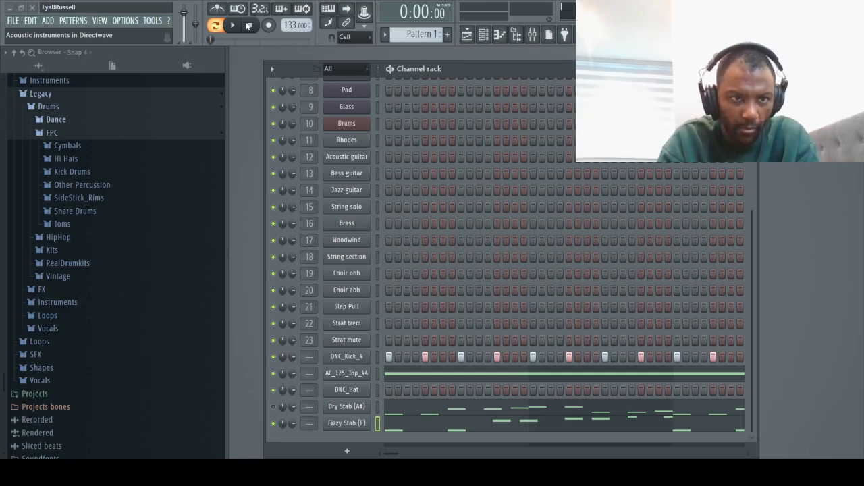
key("ctrl+s")
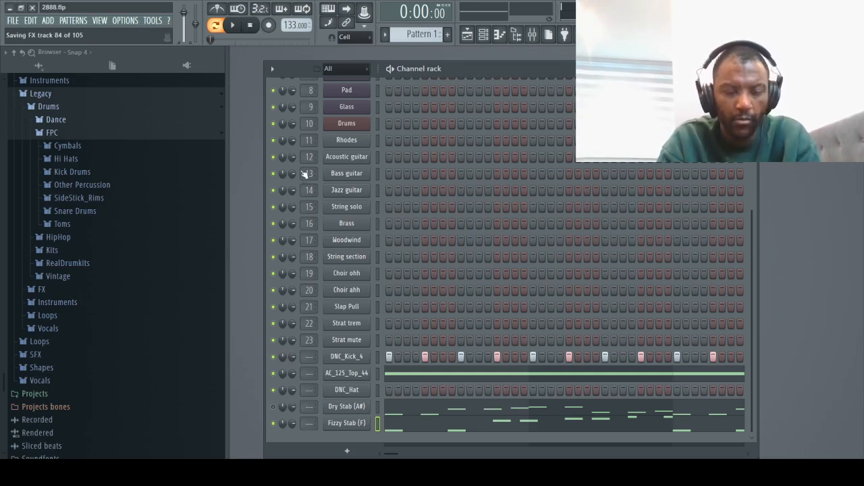